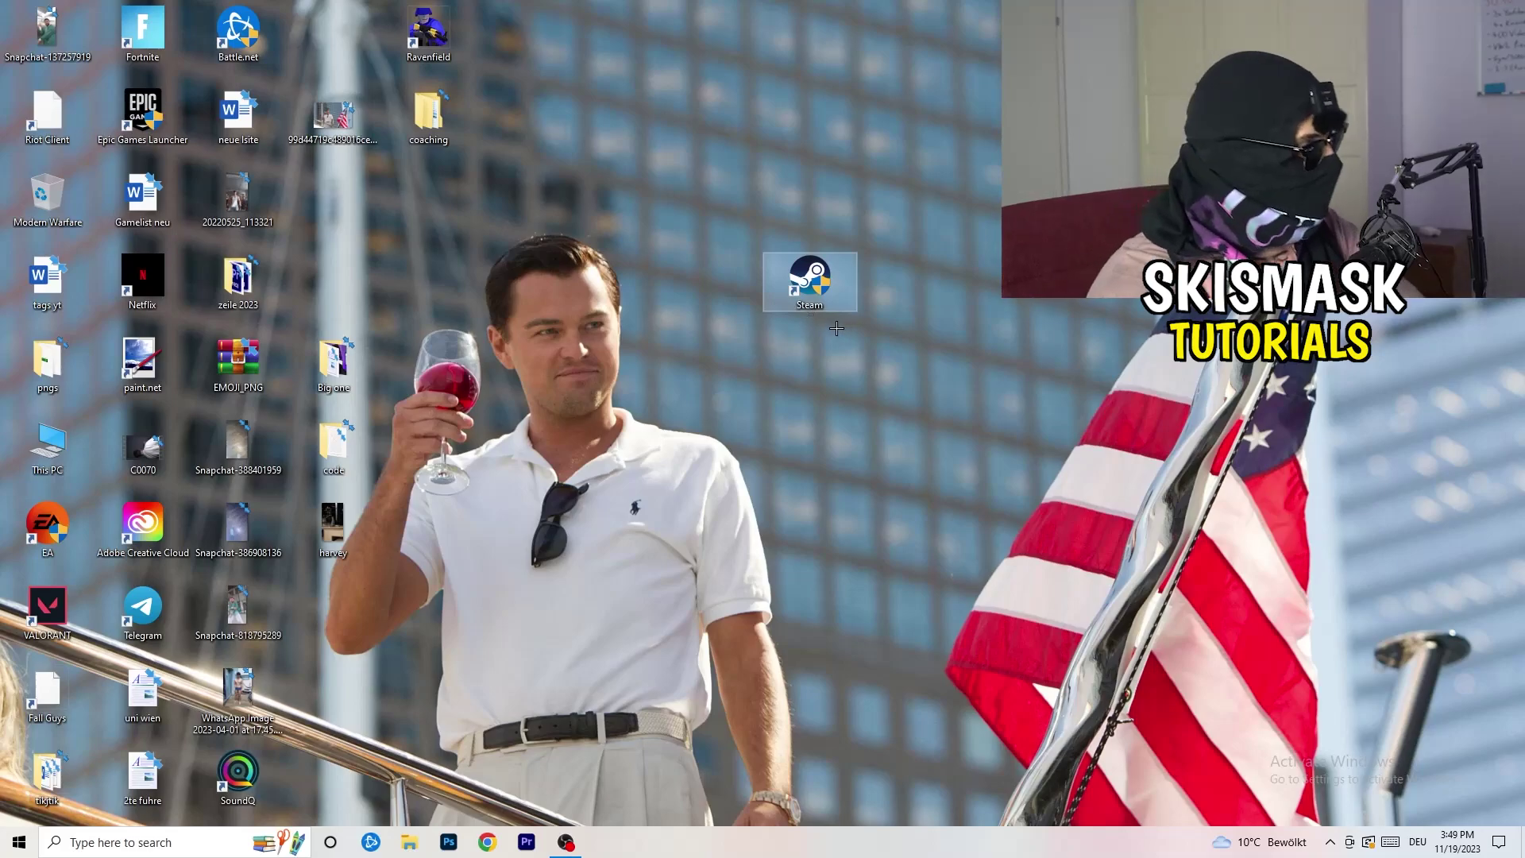
Review the compatibility mode and administrator settings in the Steam desktop shortcut's properties, and close the dialog
left_click(818, 280)
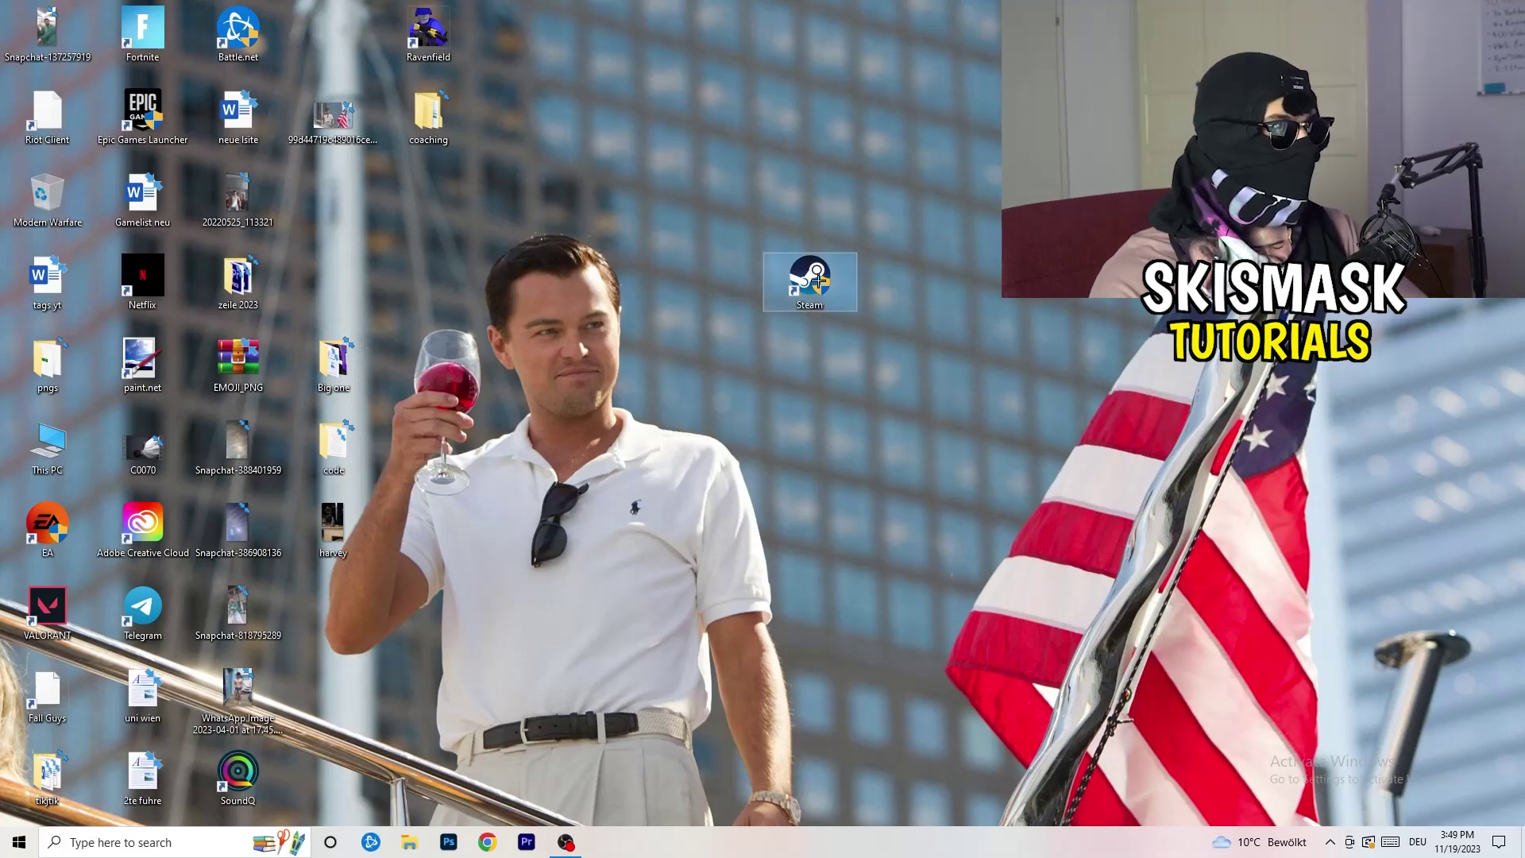
right_click(819, 278)
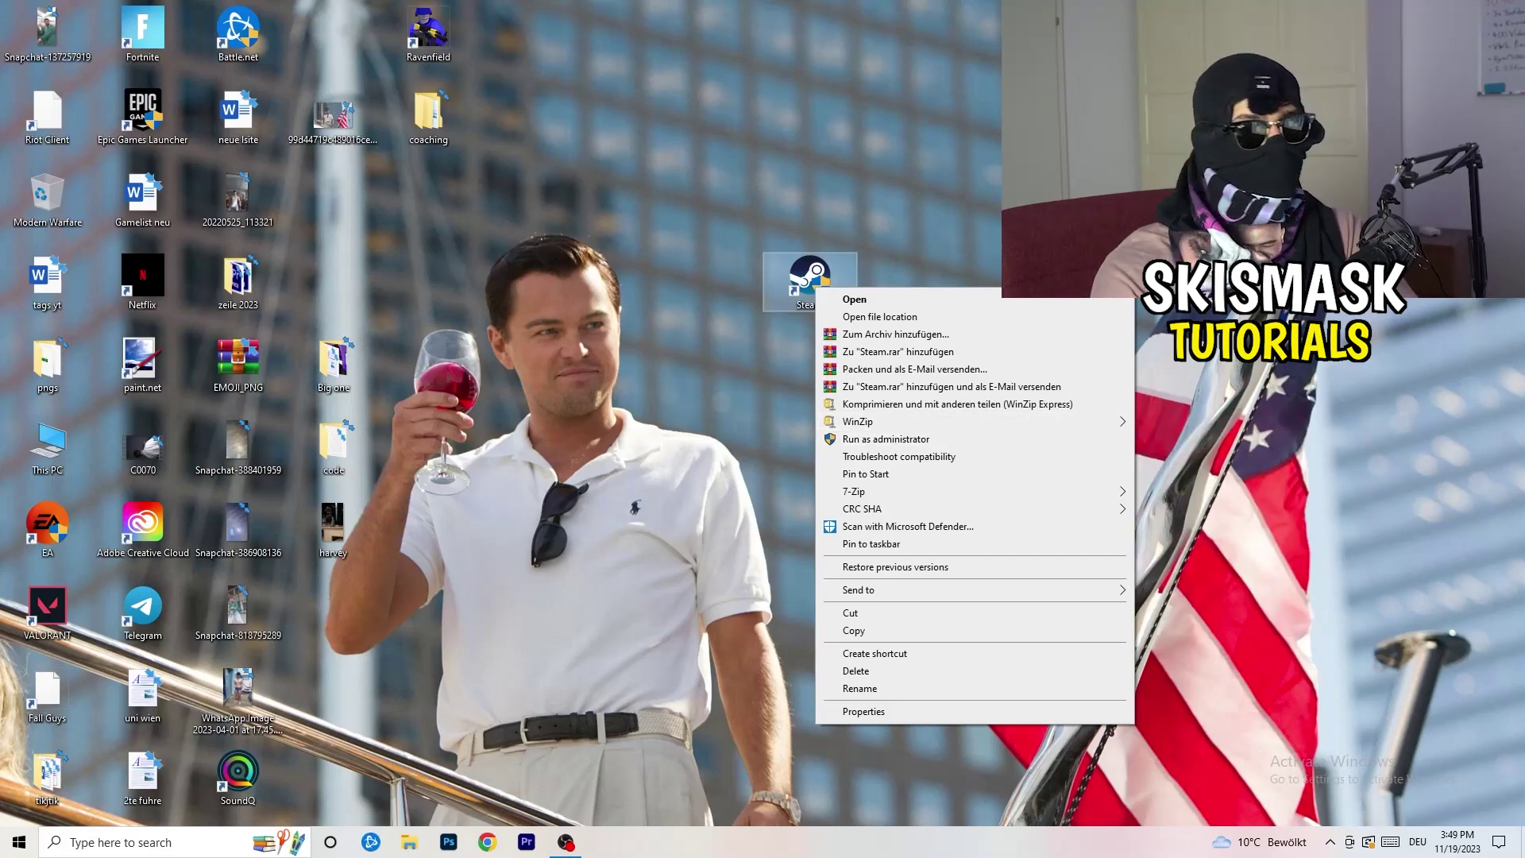
left_click(864, 712)
left_click_drag(956, 296, 695, 224)
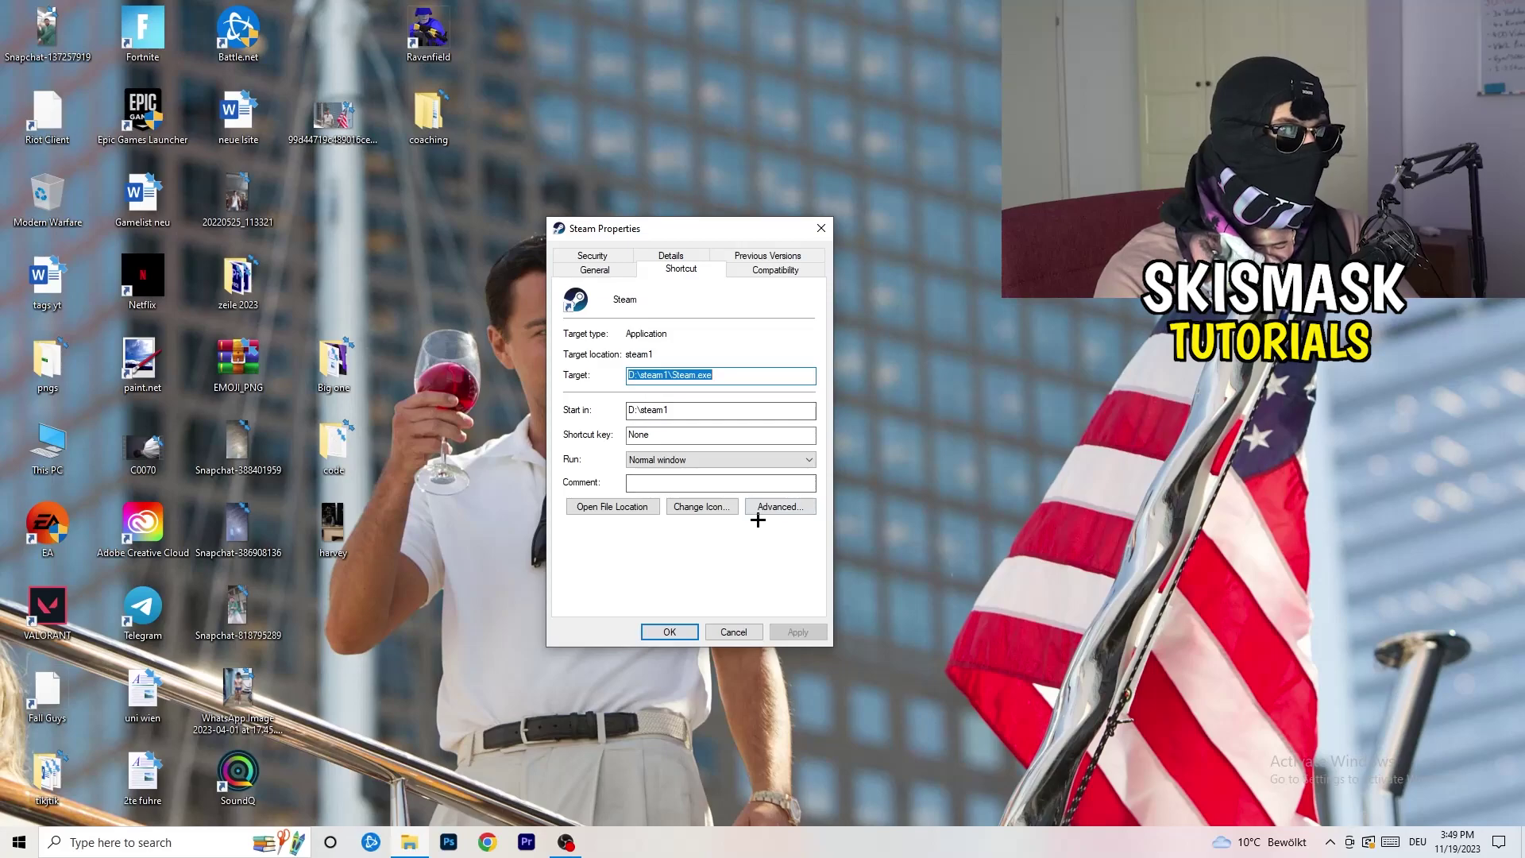
left_click(781, 271)
left_click_drag(698, 231, 878, 164)
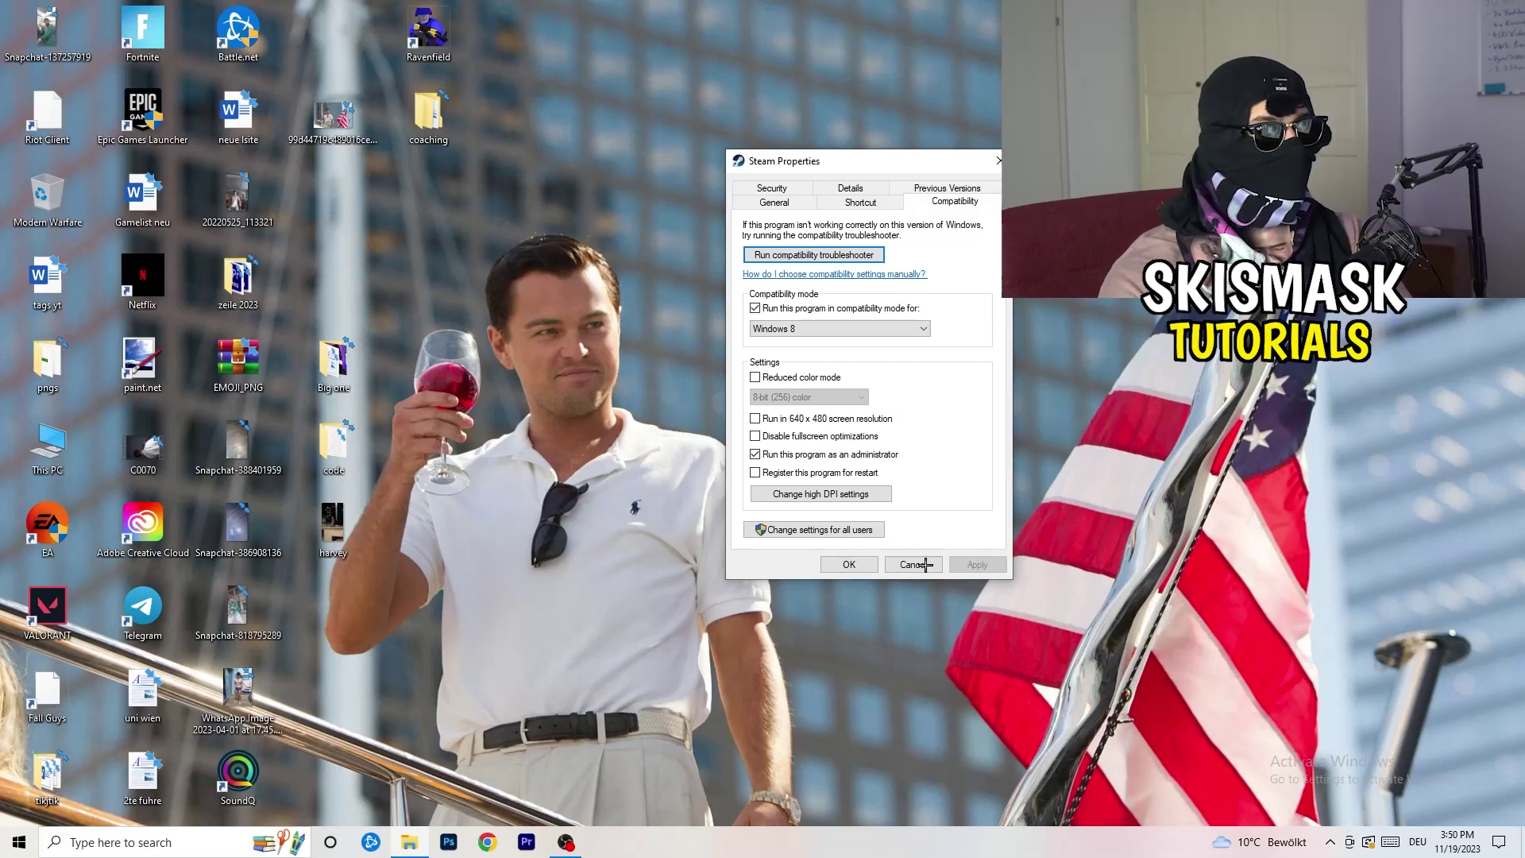
left_click(866, 565)
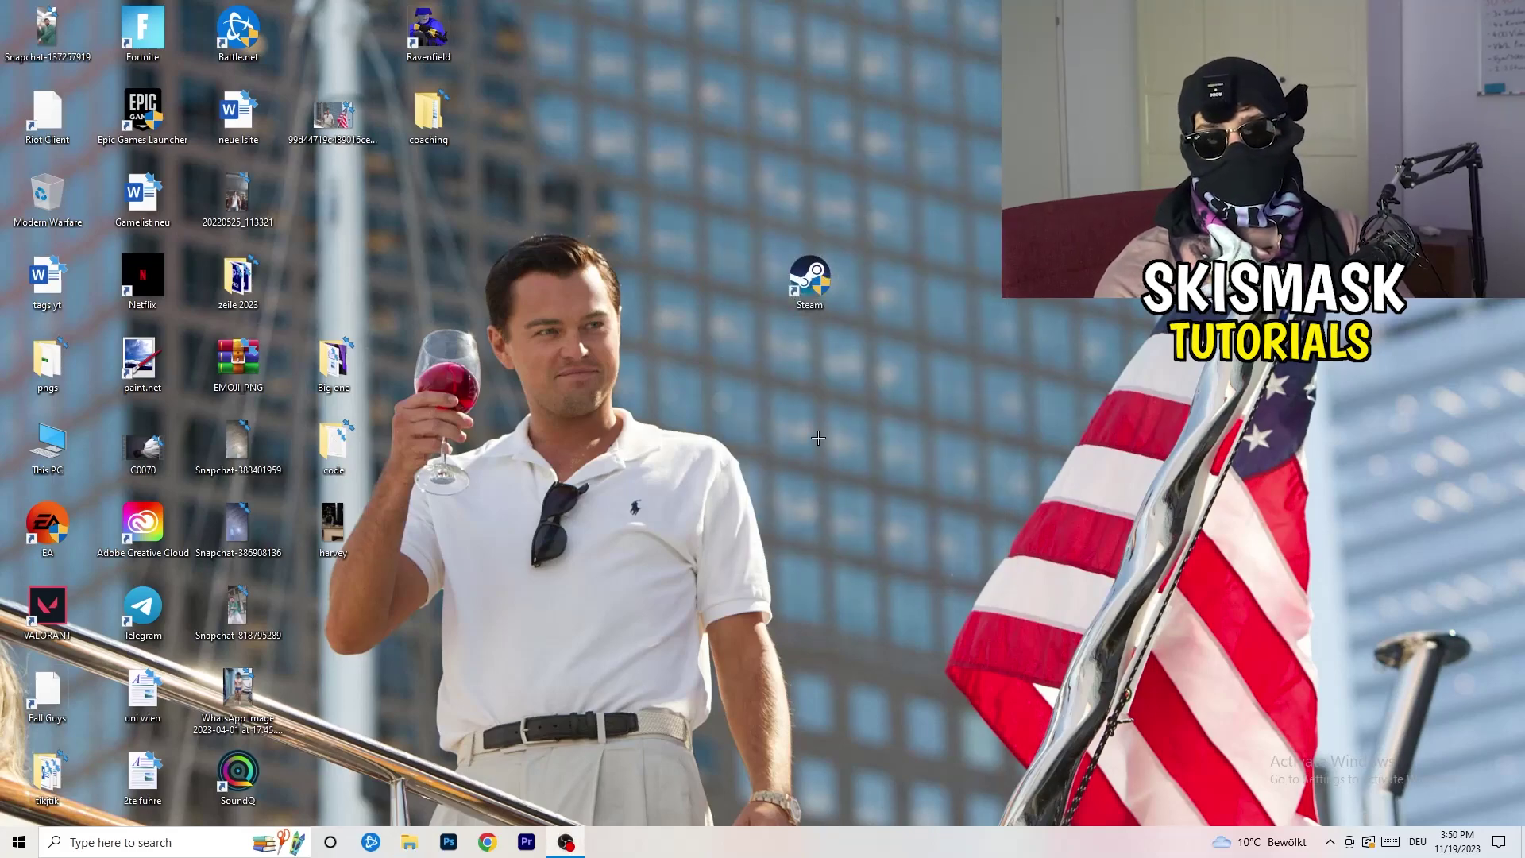
Reposition the Steam shortcut beside the other desktop icons and recheck its compatibility properties
left_click_drag(796, 288, 721, 282)
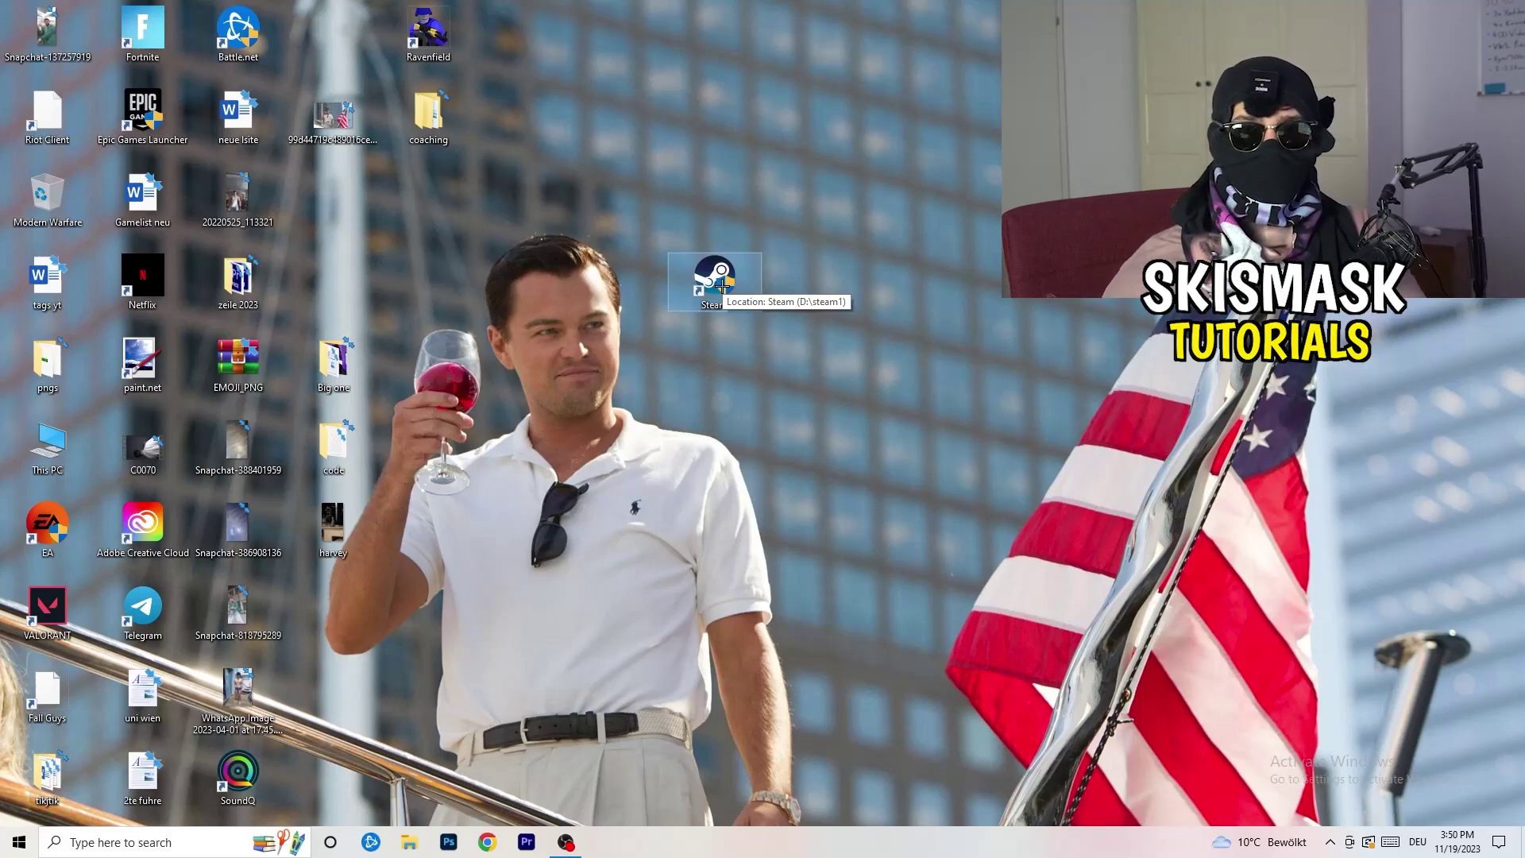
left_click_drag(721, 284, 530, 290)
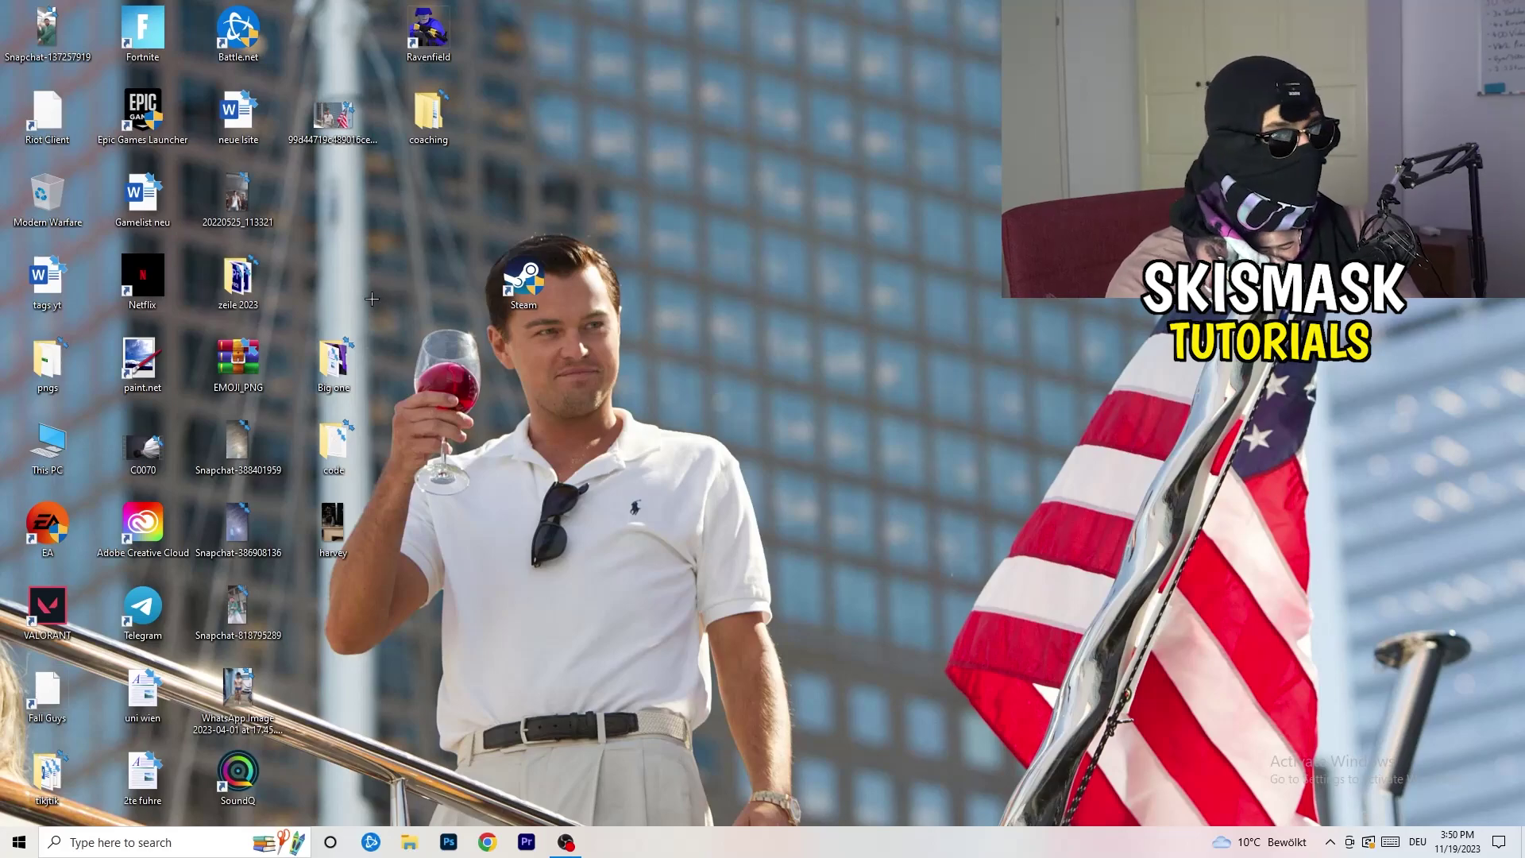
right_click(526, 296)
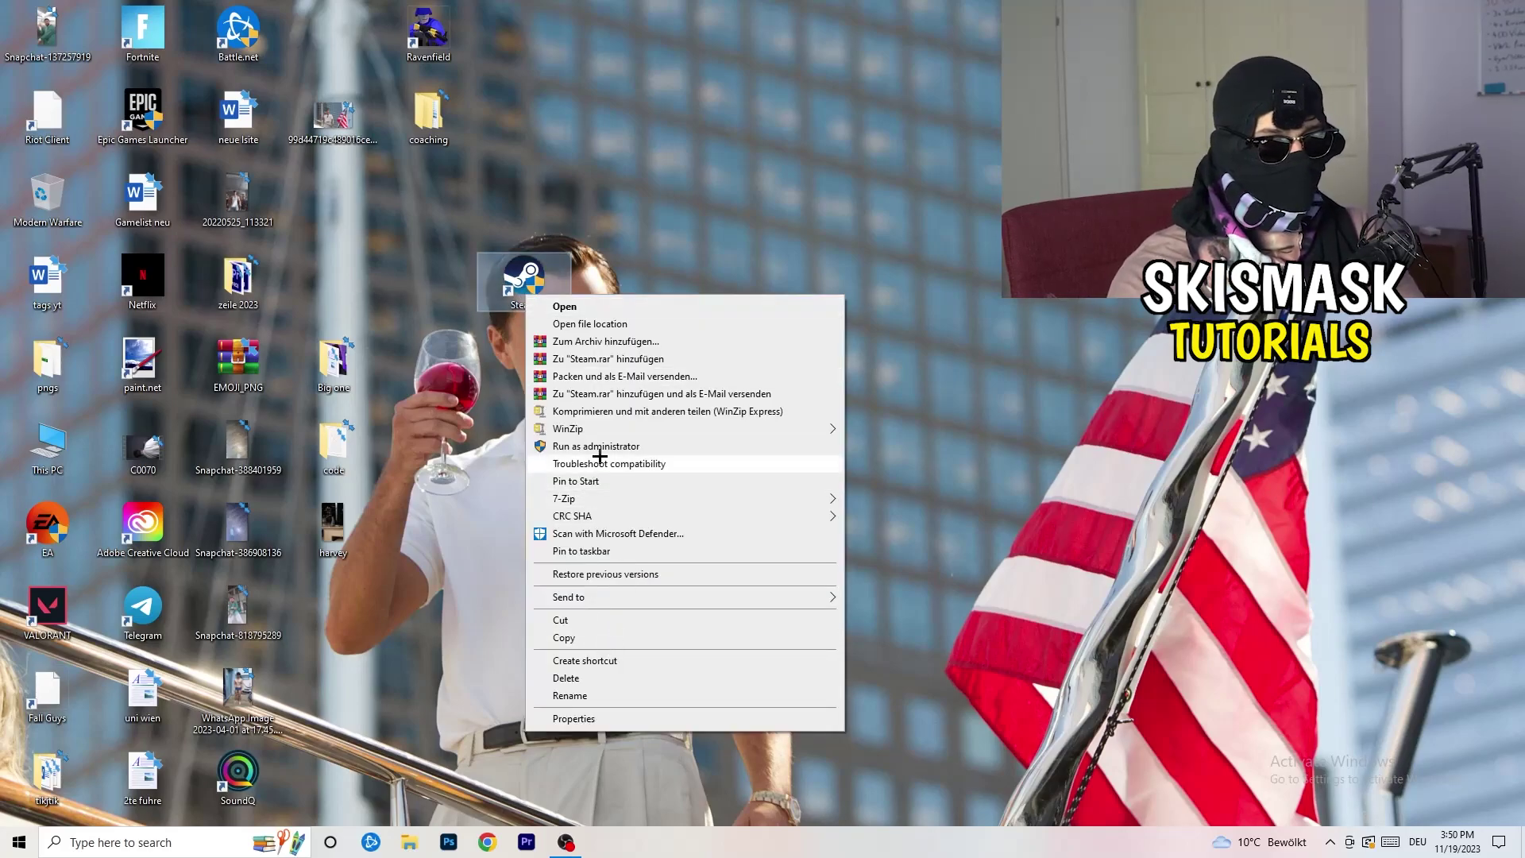
left_click(576, 719)
left_click(756, 347)
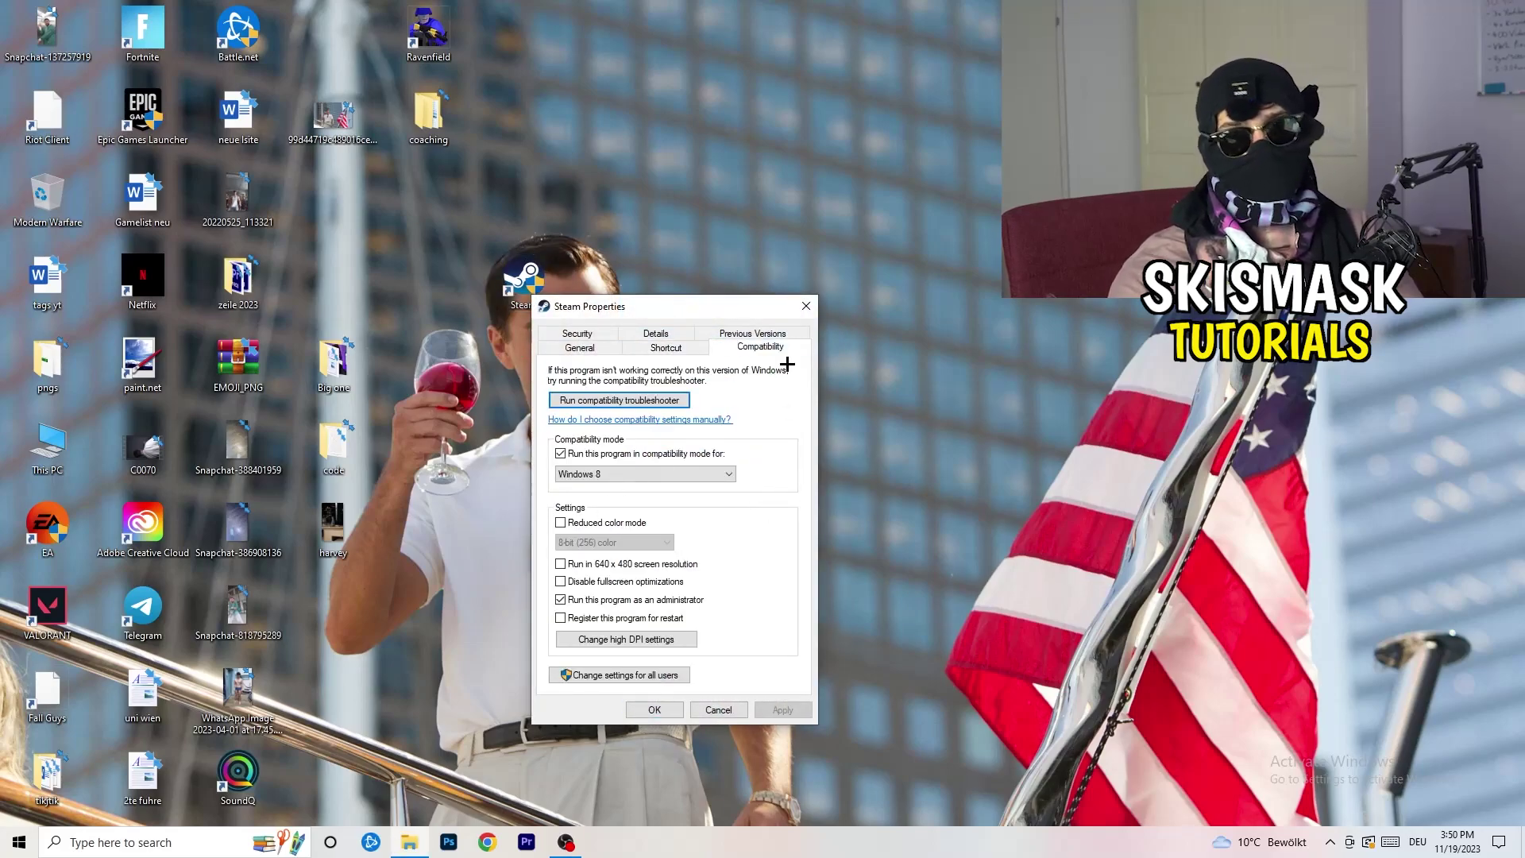
left_click(806, 307)
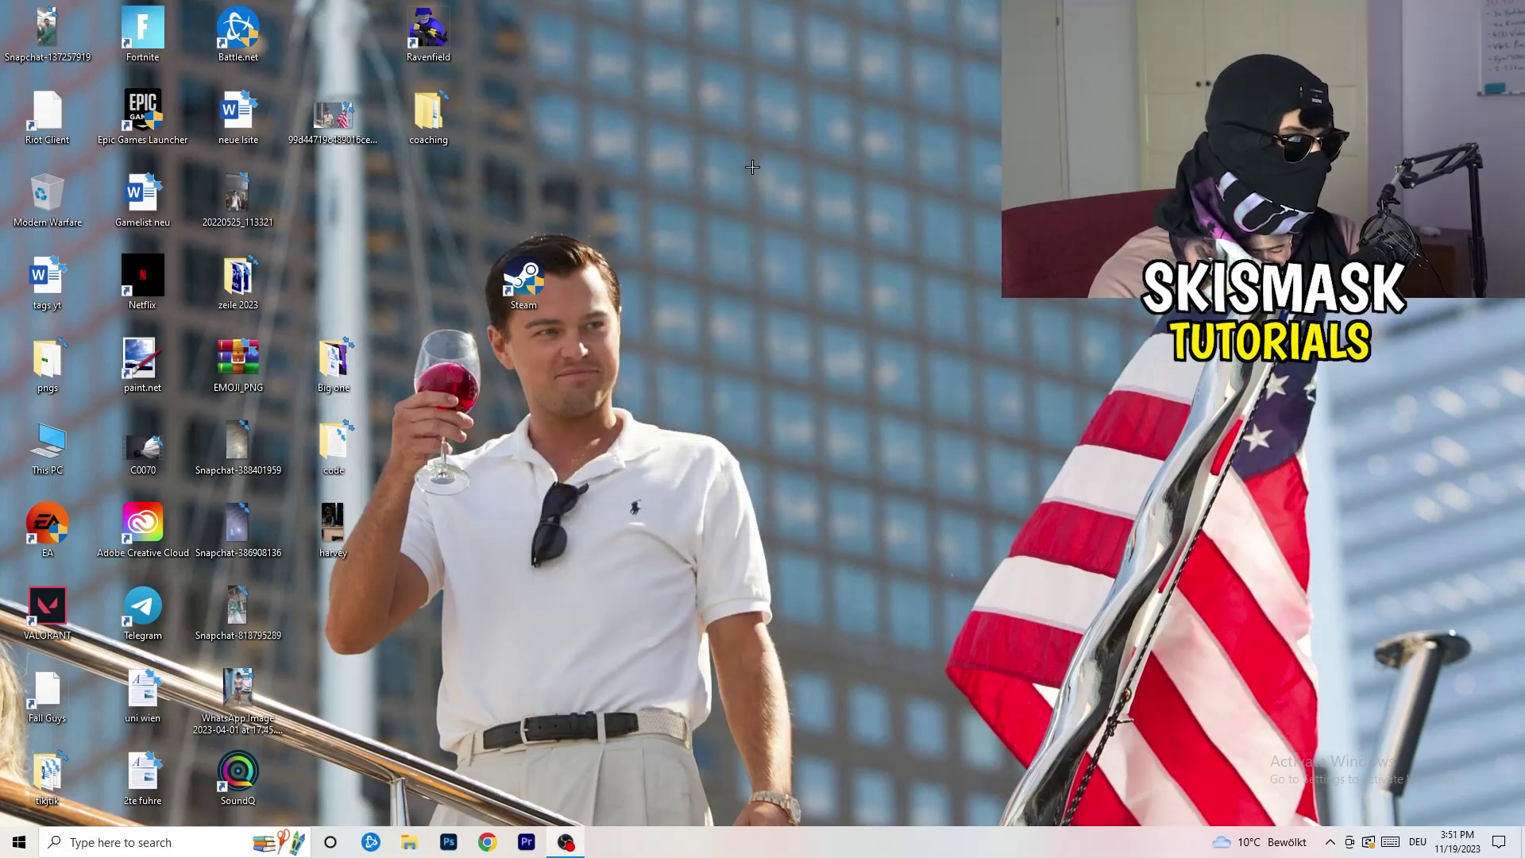
Open Task Manager and maximize its window
mouse_move(772, 854)
left_mouse_down()
mouse_move(1302, 442)
mouse_move(775, 802)
mouse_move(776, 847)
left_mouse_up()
right_click(776, 847)
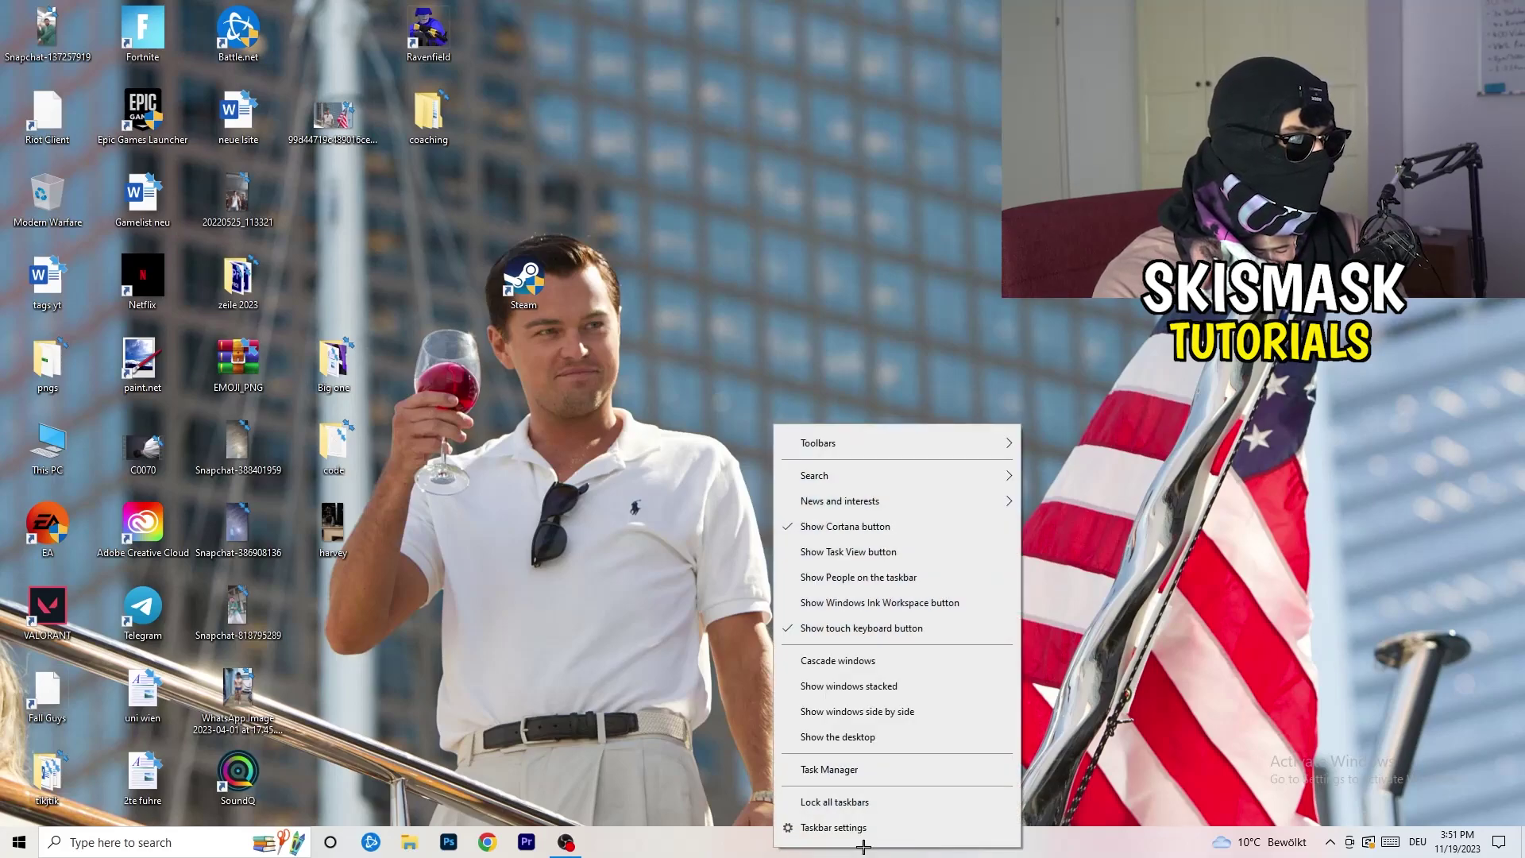
left_click(849, 771)
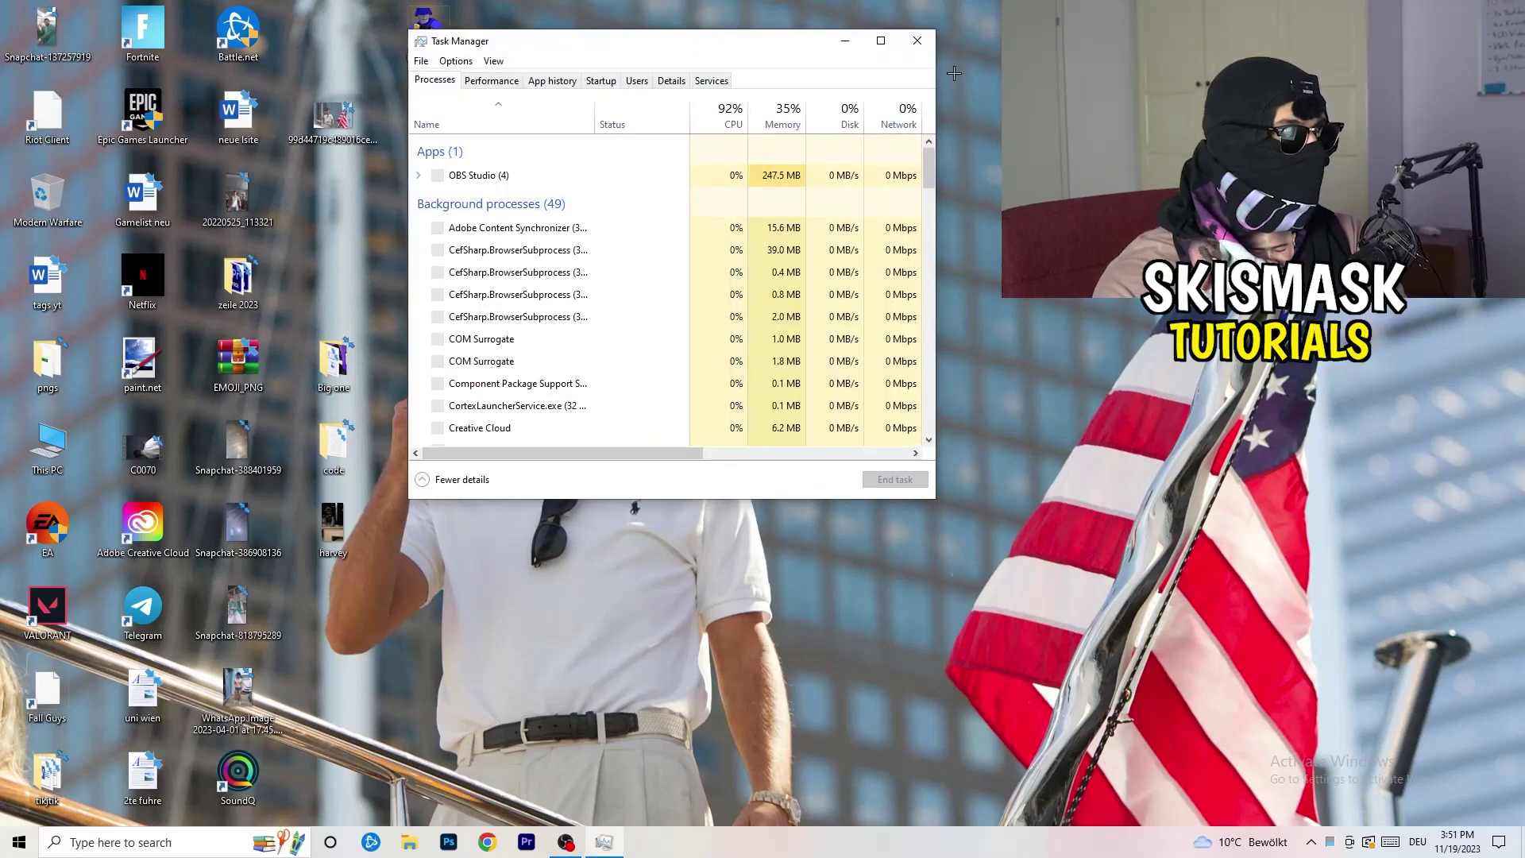
left_click(887, 40)
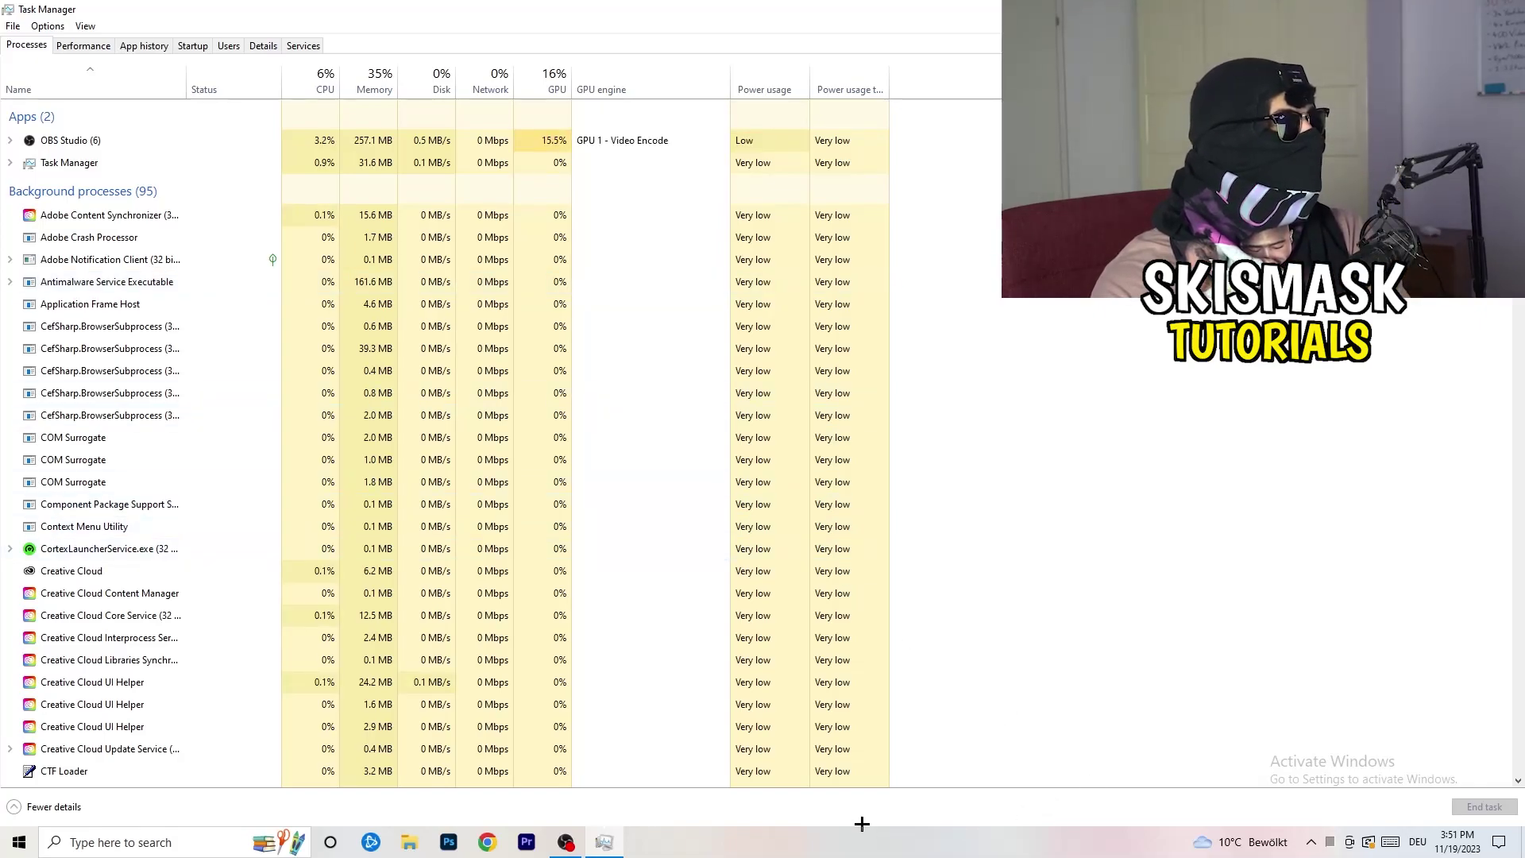
Show the detailed process list and display the priority options for a Creative Cloud UI Helper process
left_click(248, 46)
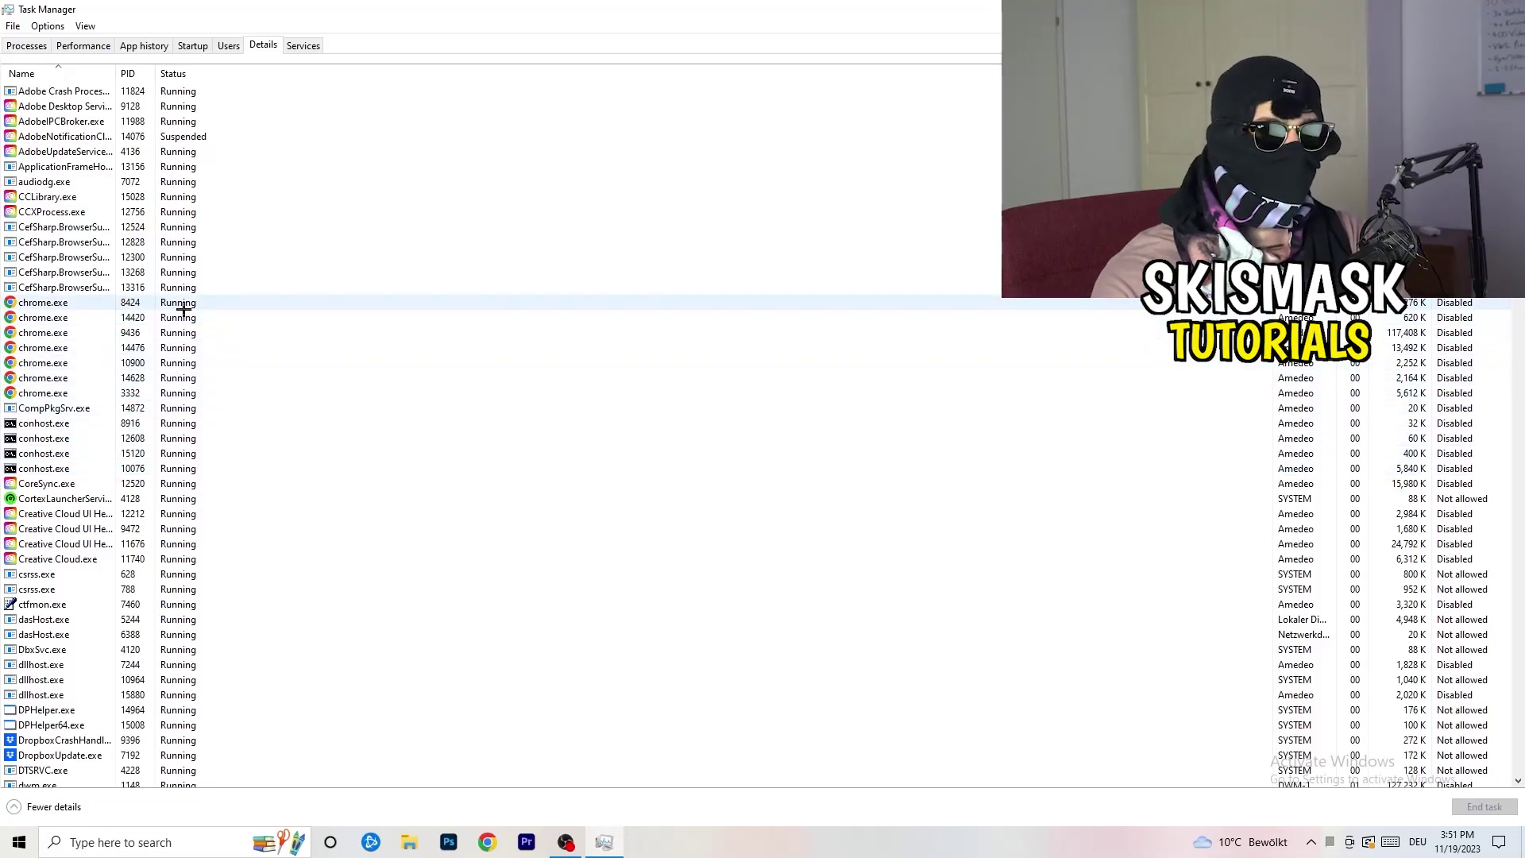
scroll(183, 310, "down", 3)
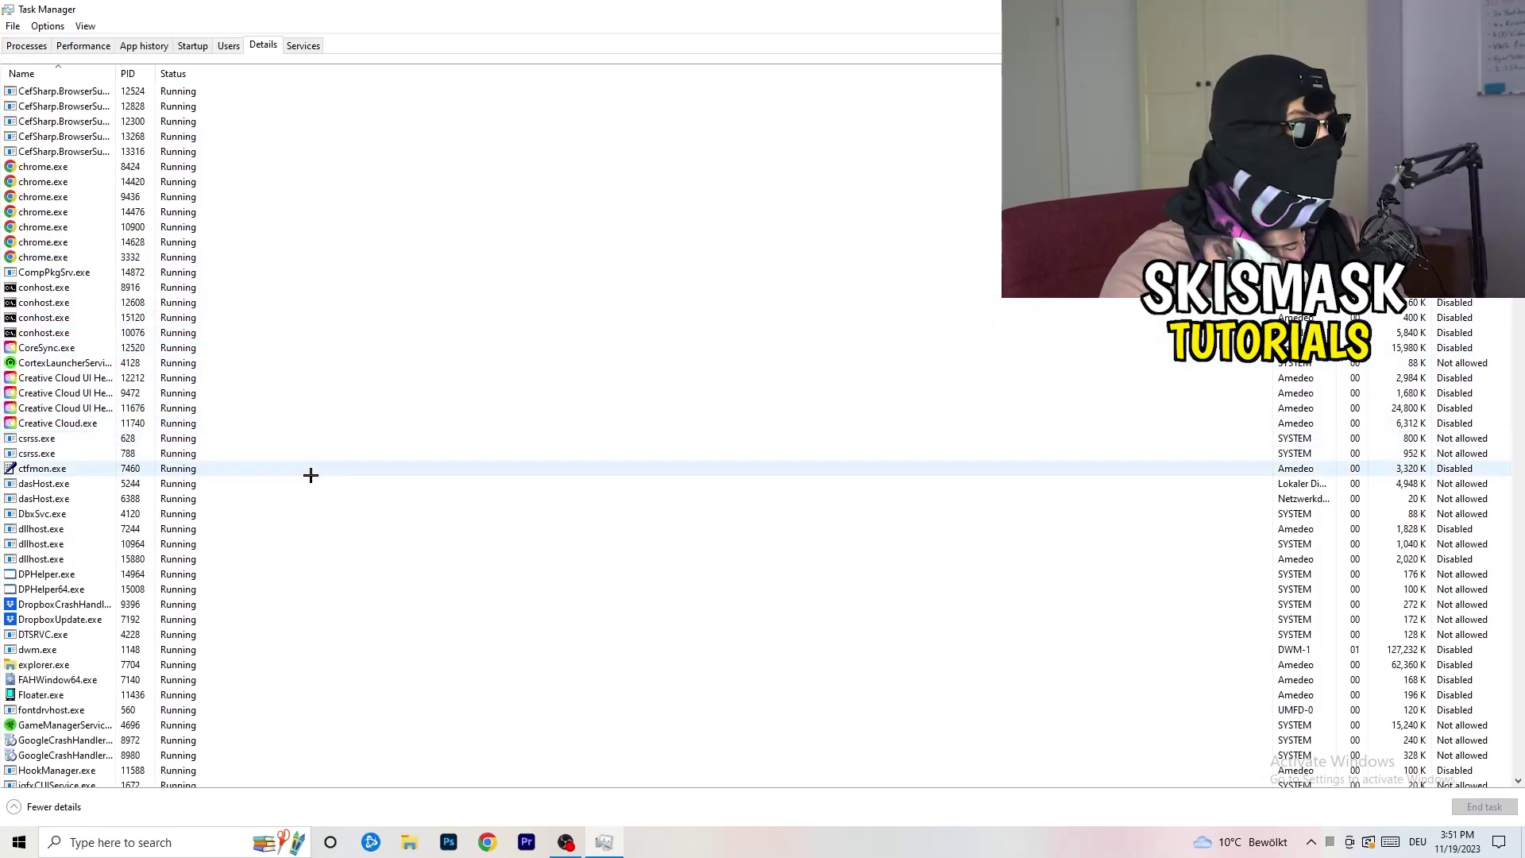
right_click(63, 407)
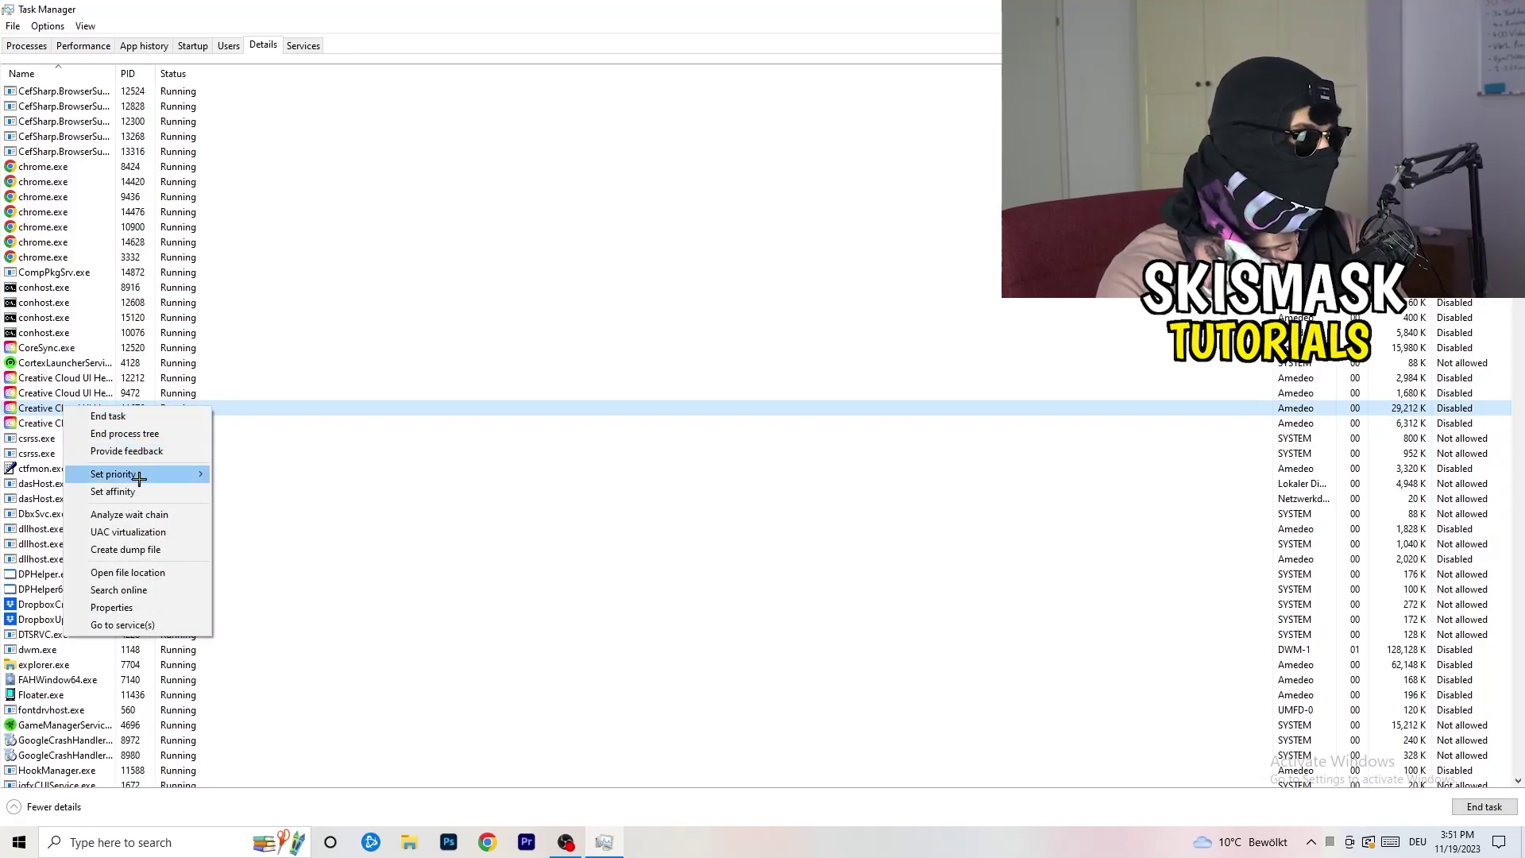
mouse_move(139, 478)
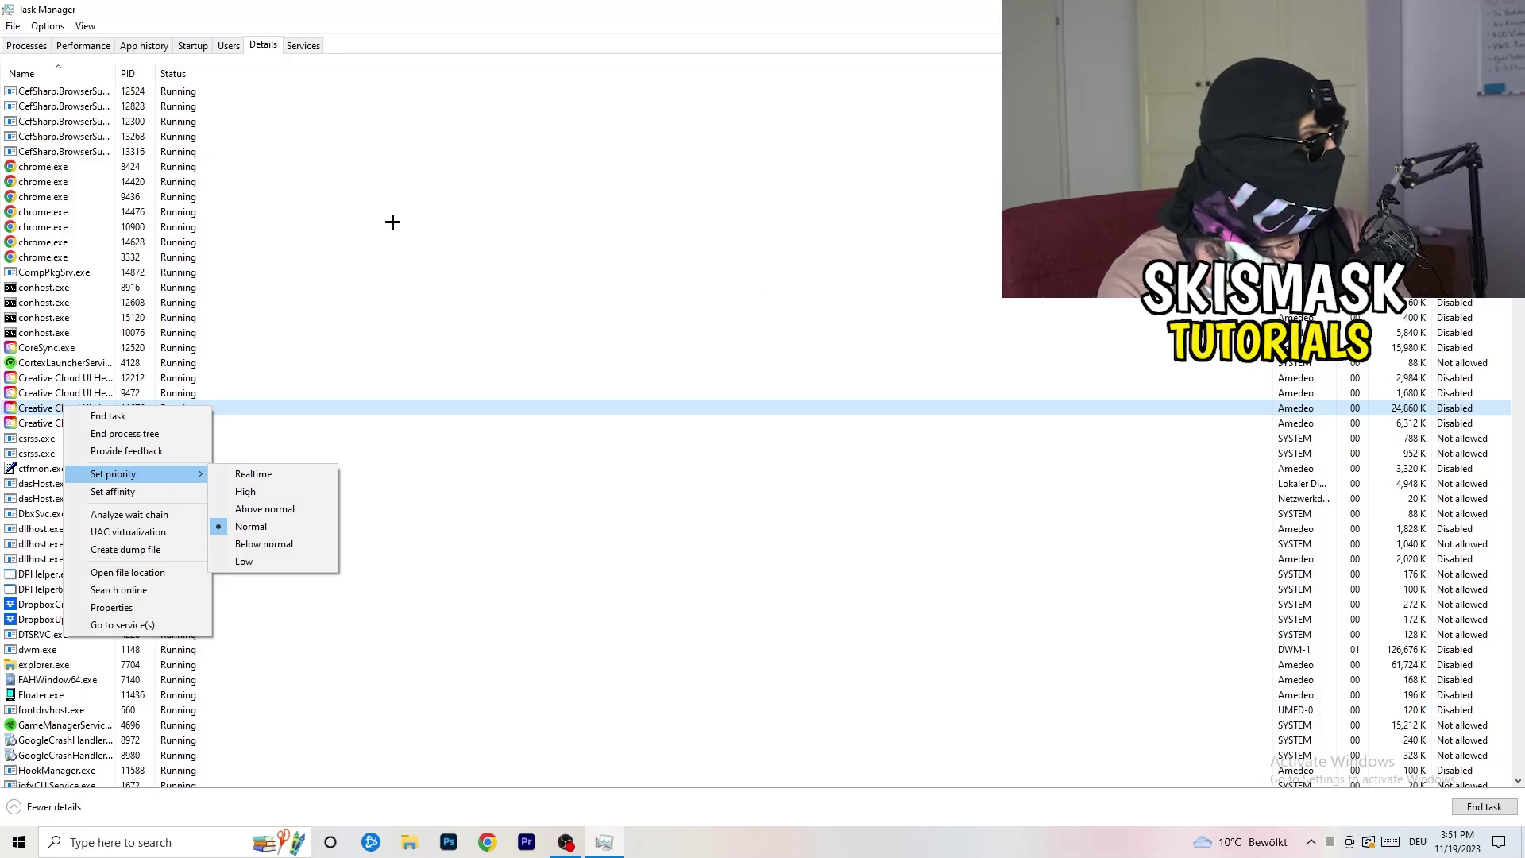
View the startup programs and check the disable option for File Association Helper without applying it
left_click(200, 45)
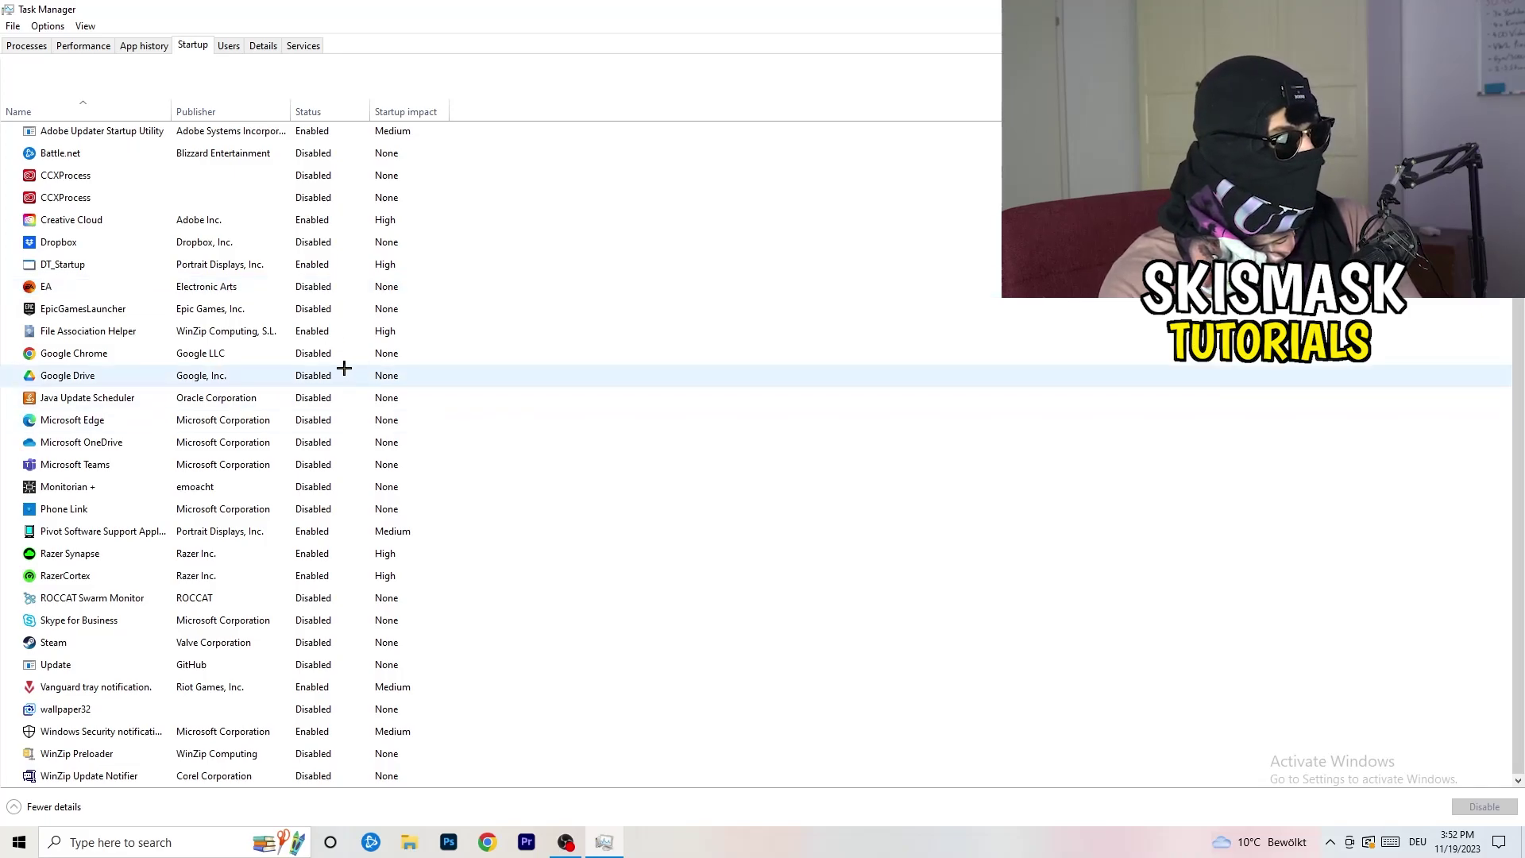
right_click(327, 332)
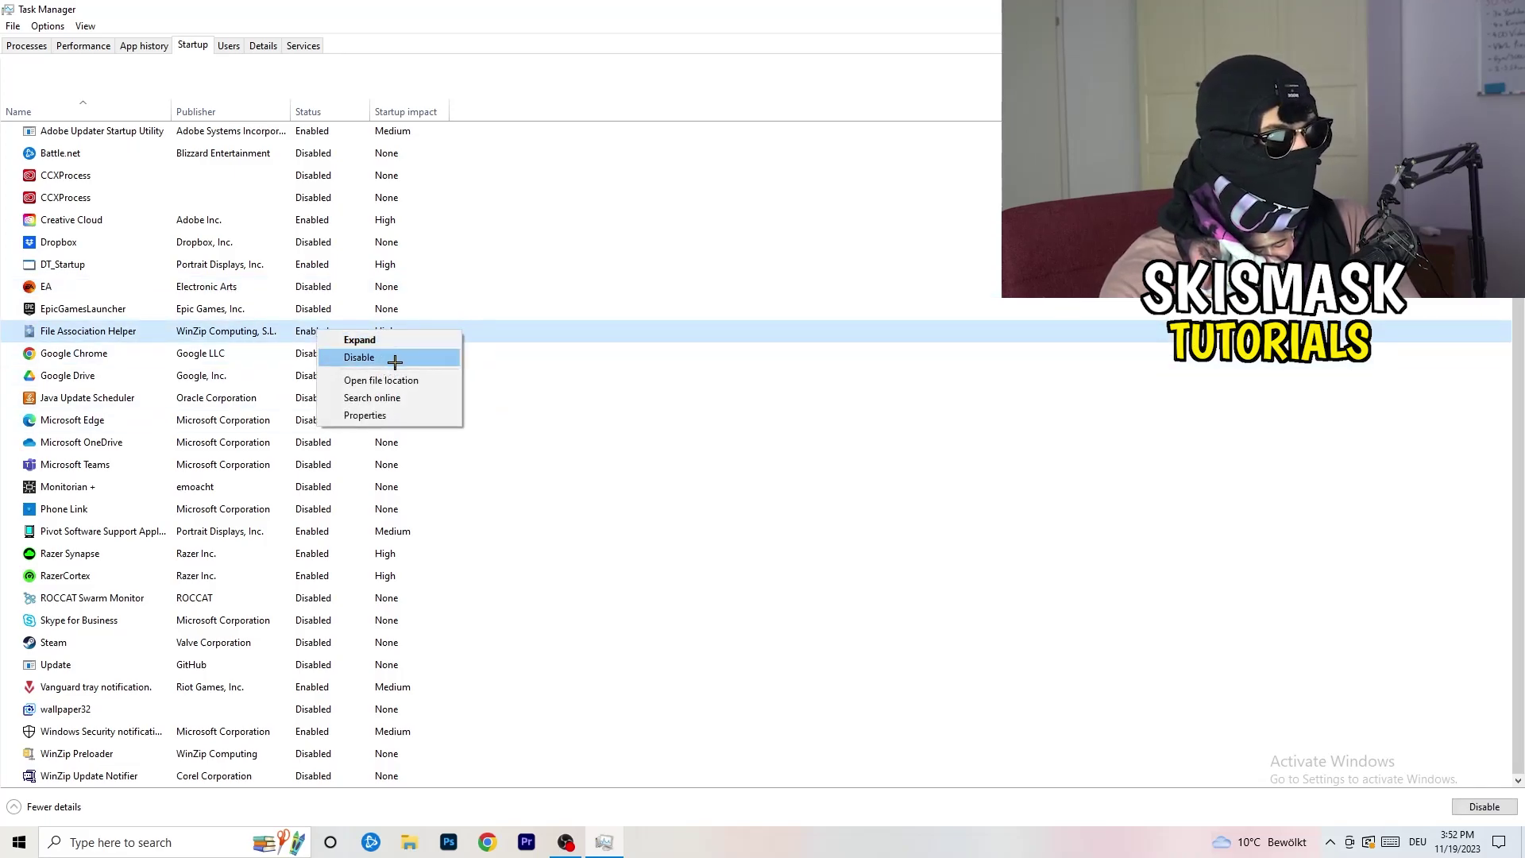
left_click(622, 113)
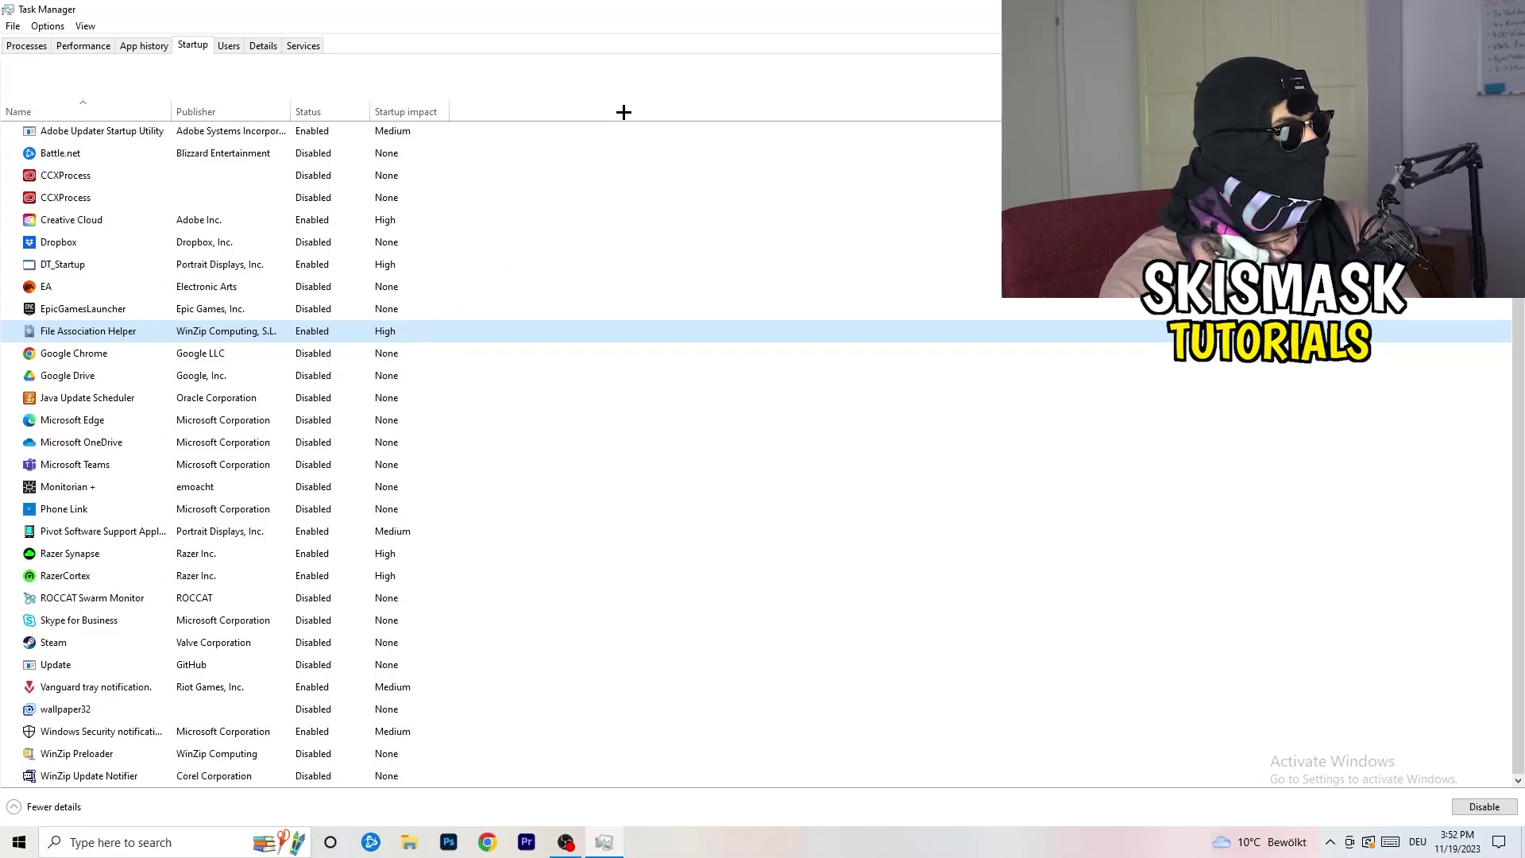
Sort the running processes by CPU and GPU usage, and look through the list for resource-heavy ones
left_click(32, 46)
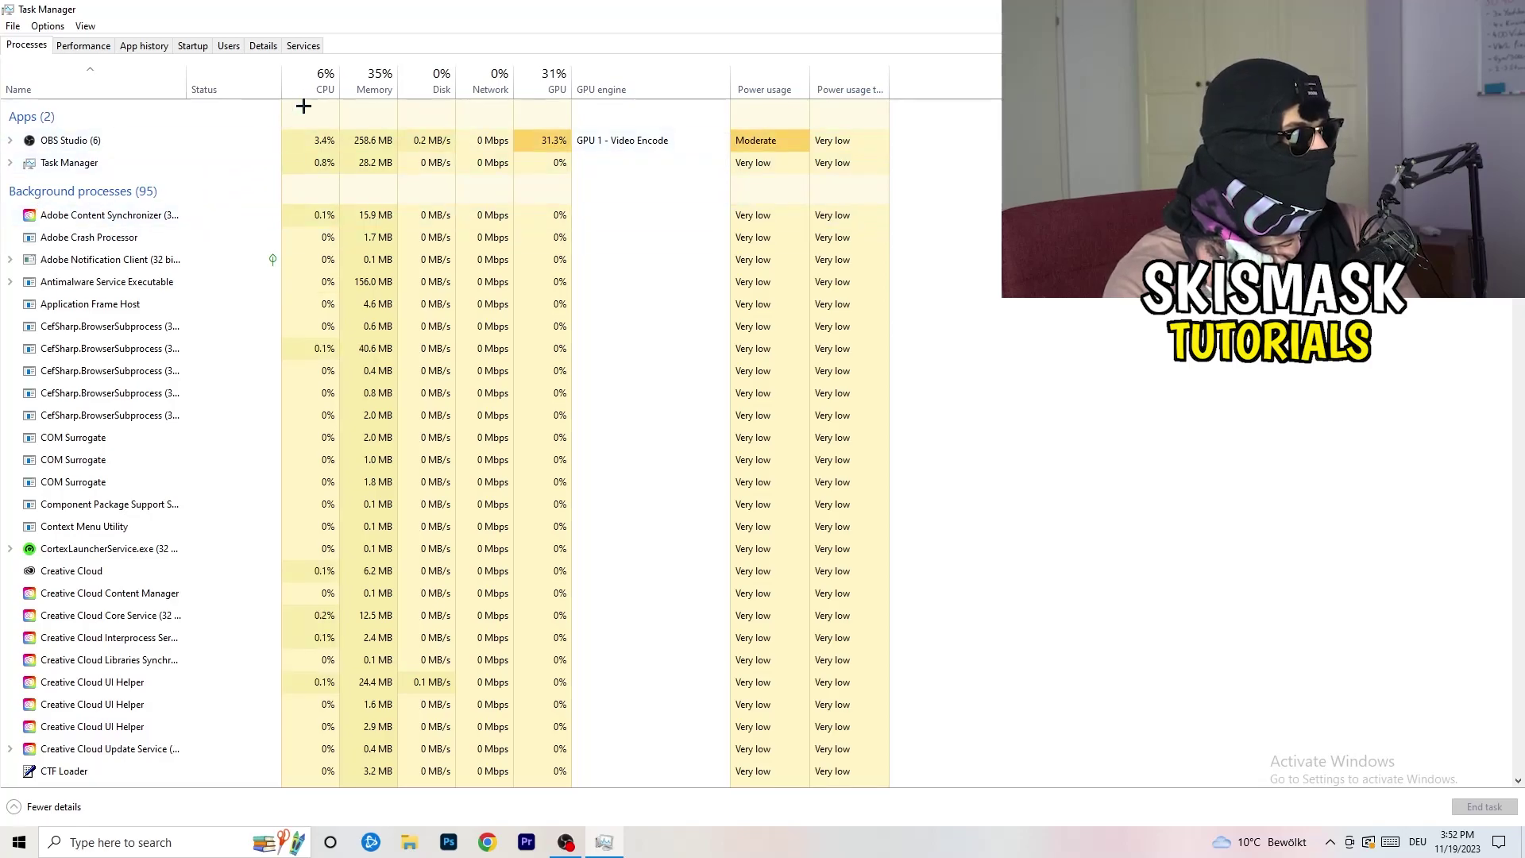
left_click(324, 79)
left_click(548, 80)
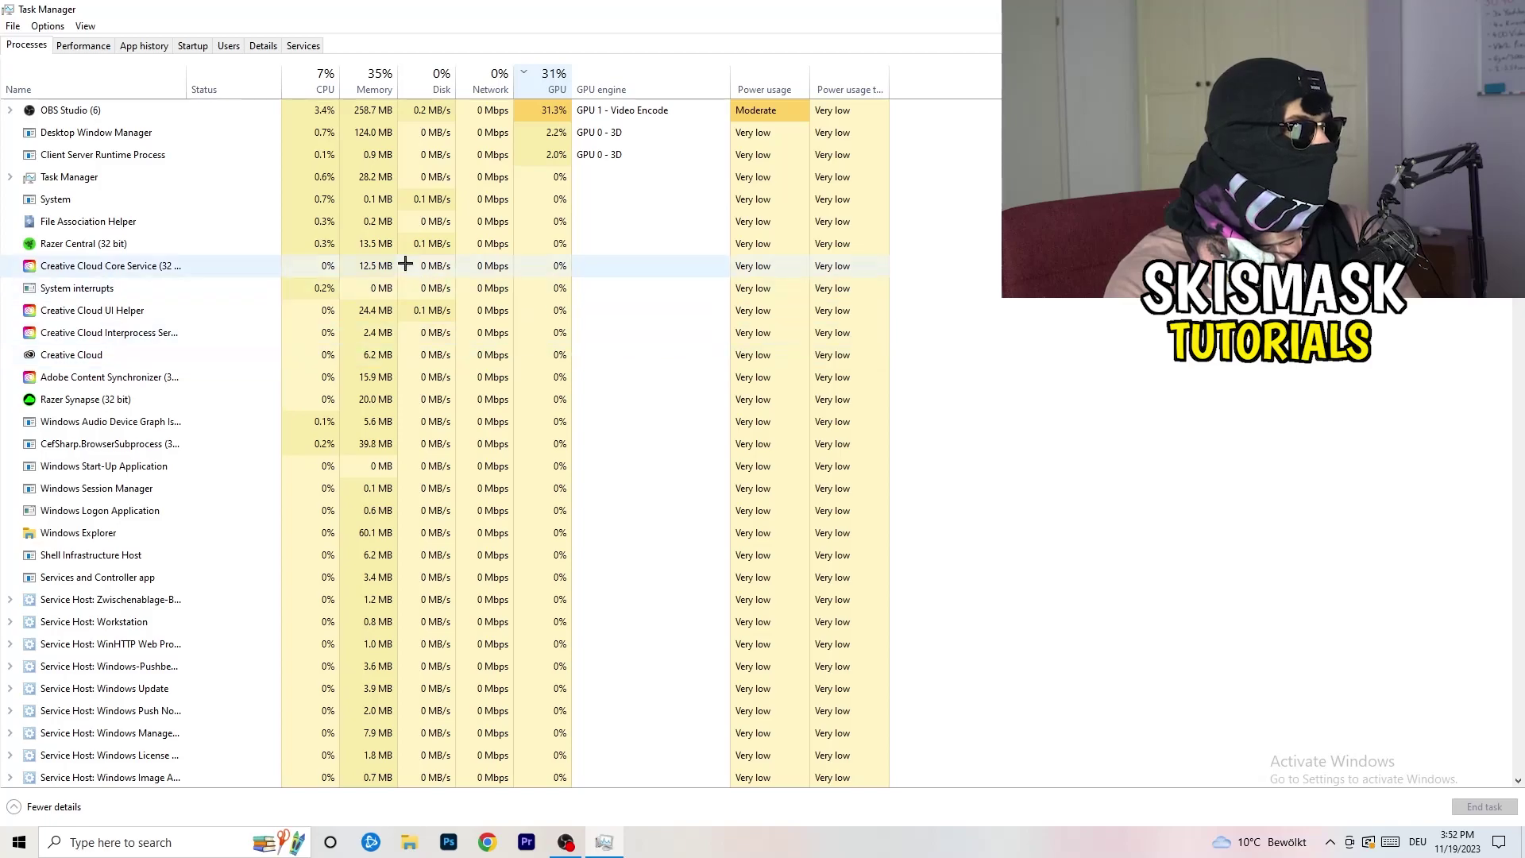
left_click(550, 84)
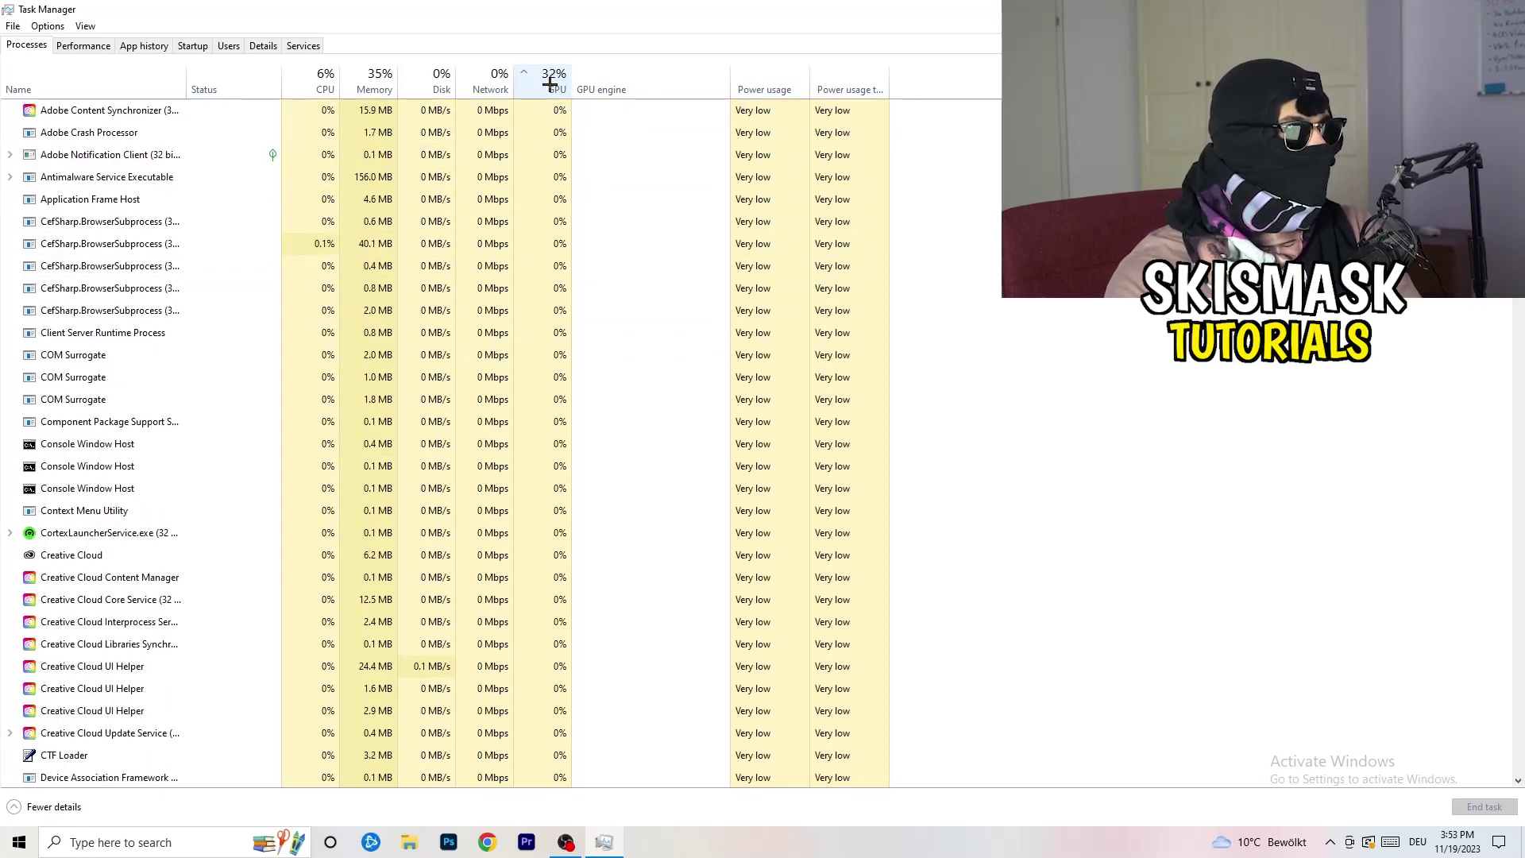
scroll(558, 249, "down", 15)
scroll(559, 249, "up", 13)
scroll(564, 253, "up", 3)
scroll(561, 243, "down", 20)
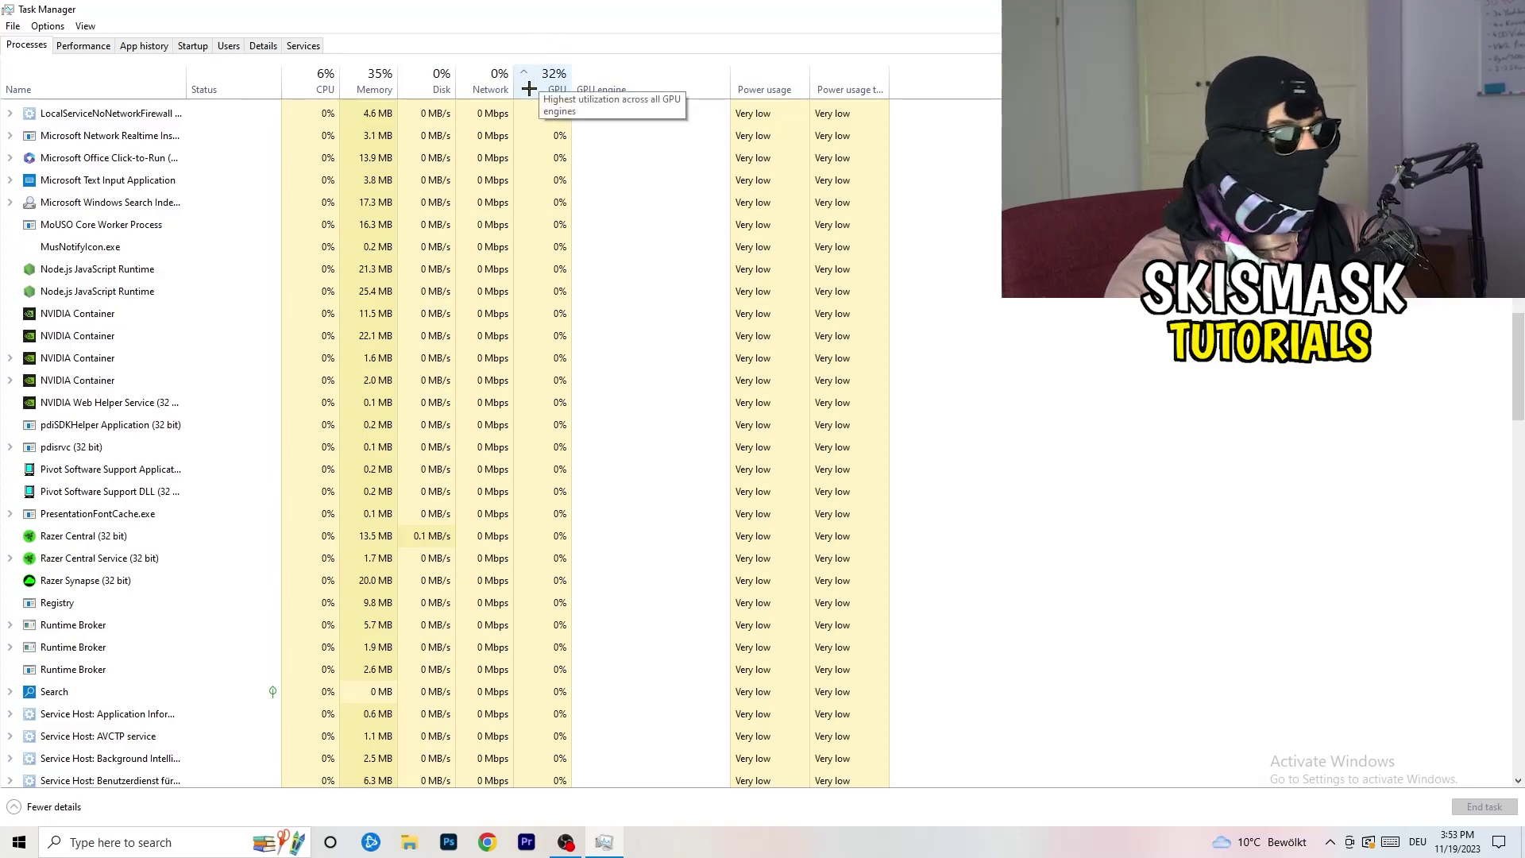
Check the end-task option for the Microsoft Windows Search Indexer, sort processes by CPU usage, and close Task Manager
right_click(517, 199)
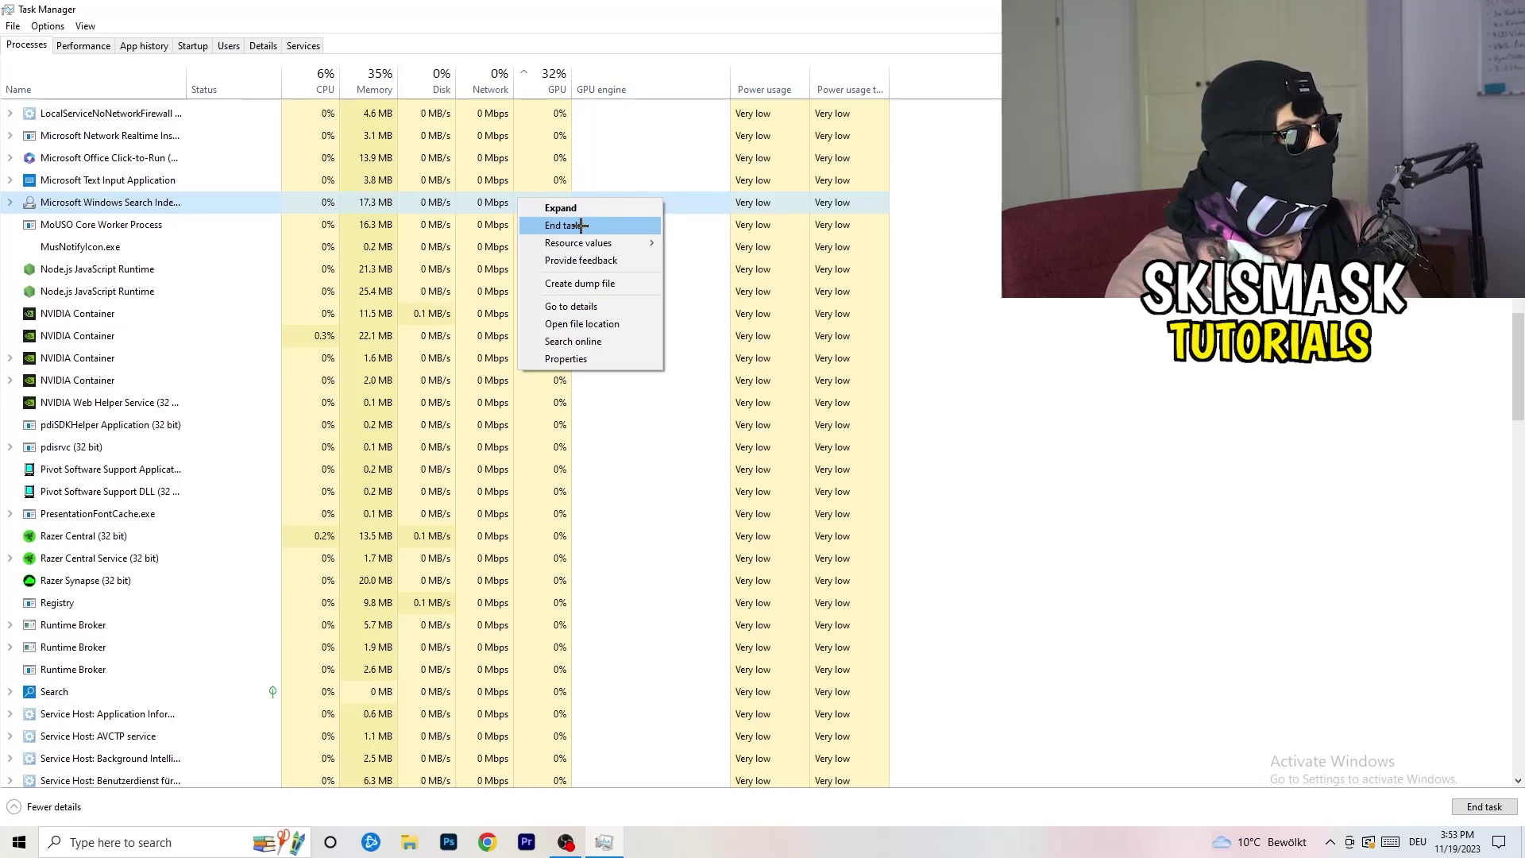
left_click(316, 77)
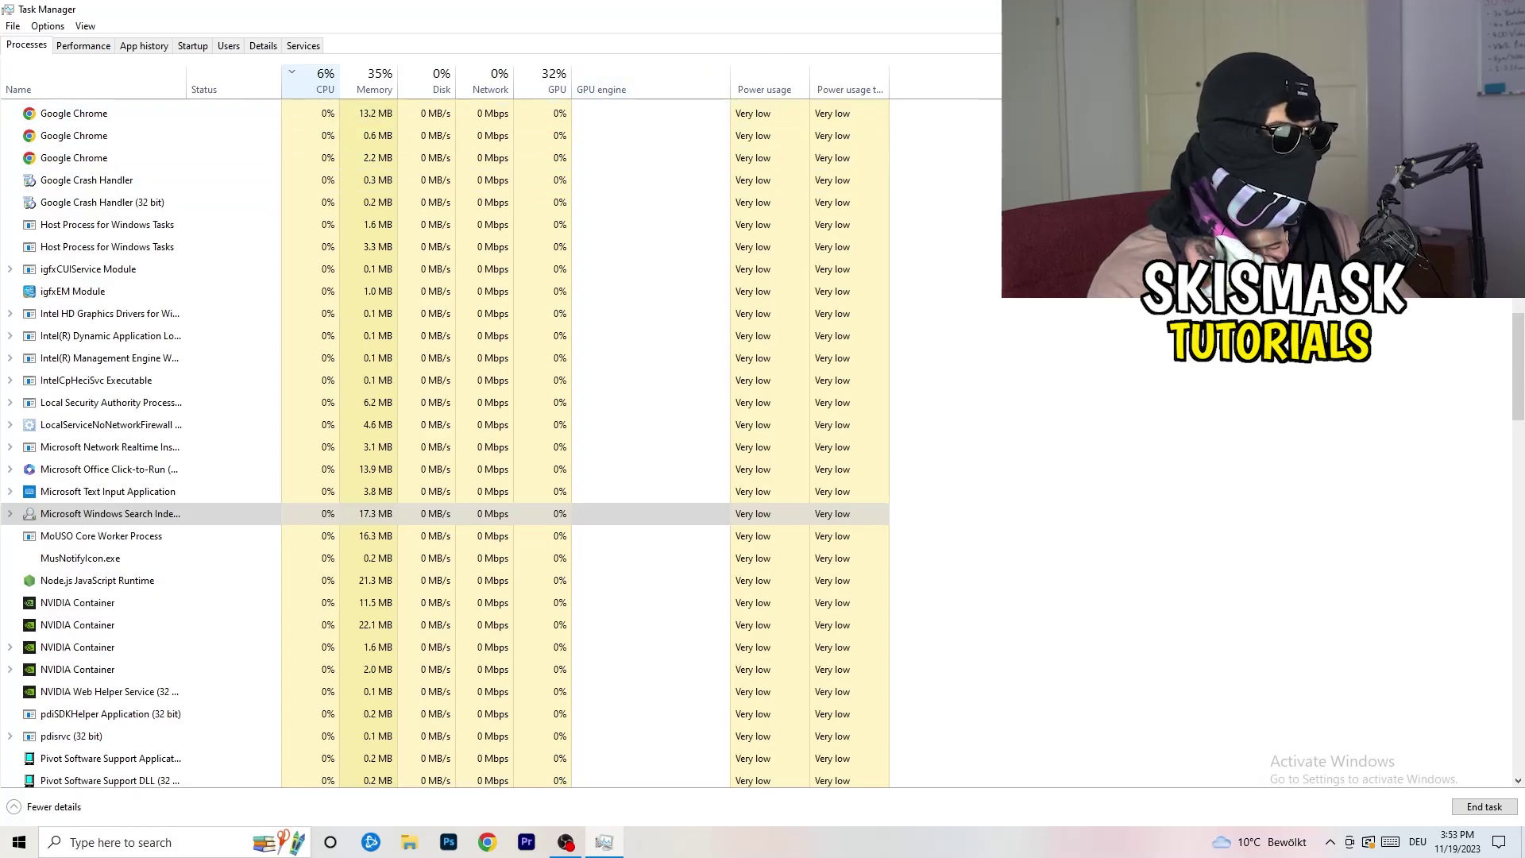
left_click(1507, 8)
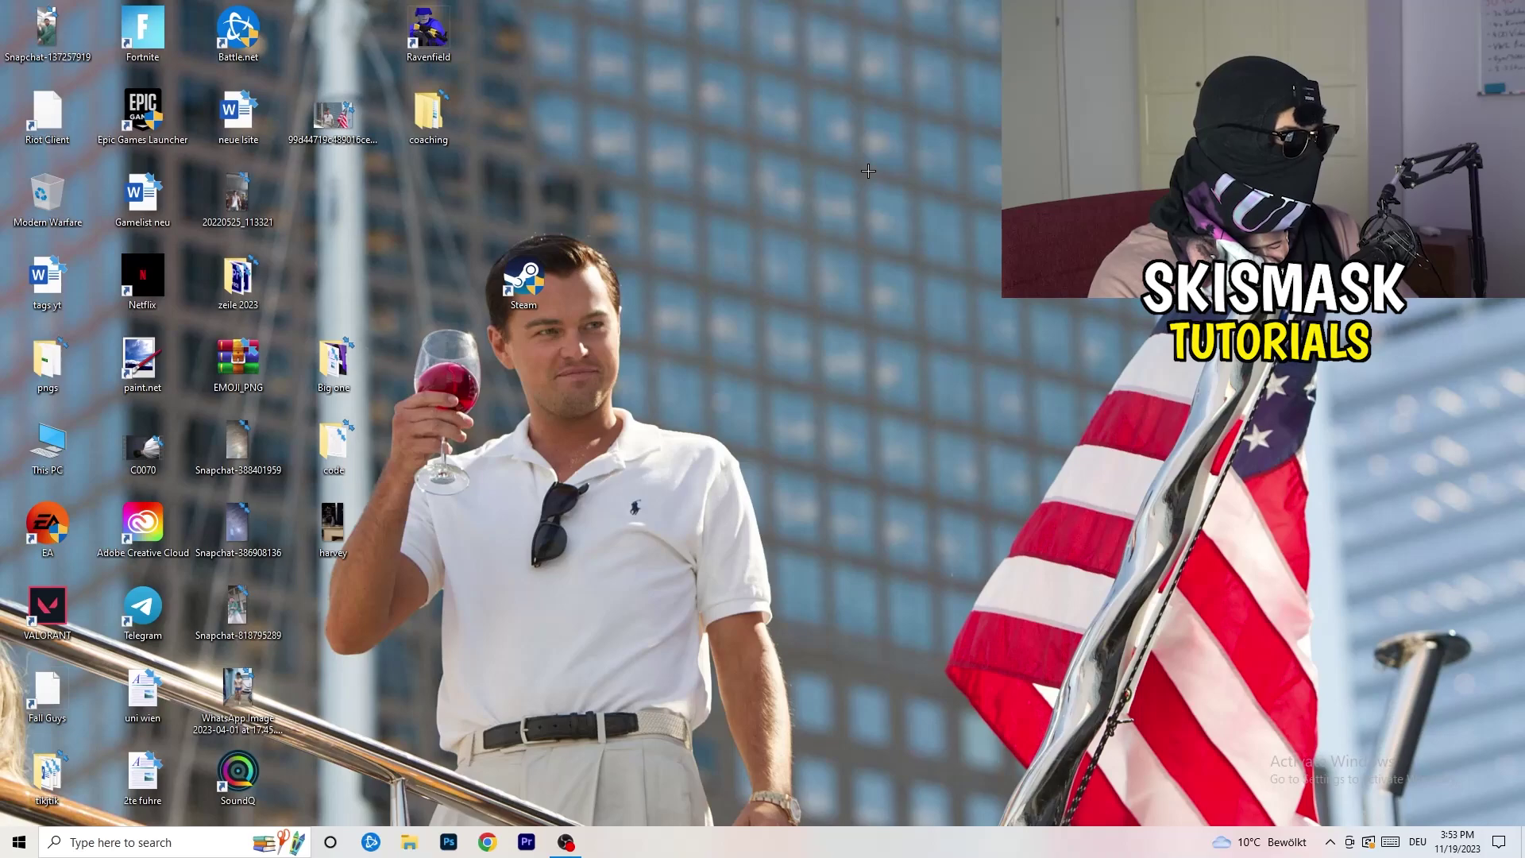
Open the Windows gaming settings and review the Xbox Game Bar, Captures and Game Mode pages
left_click(3, 852)
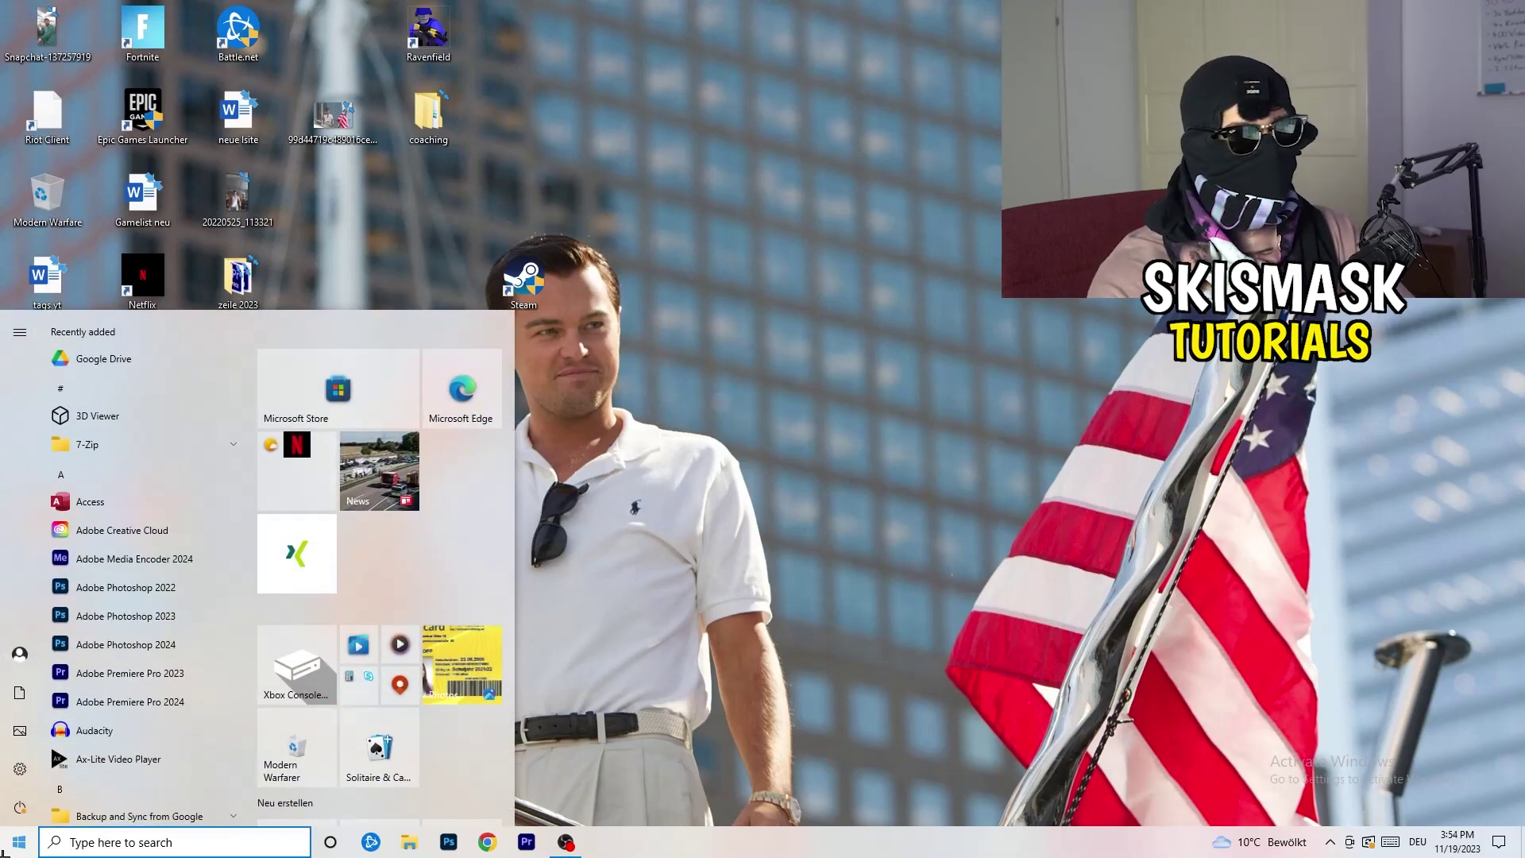
left_click(20, 769)
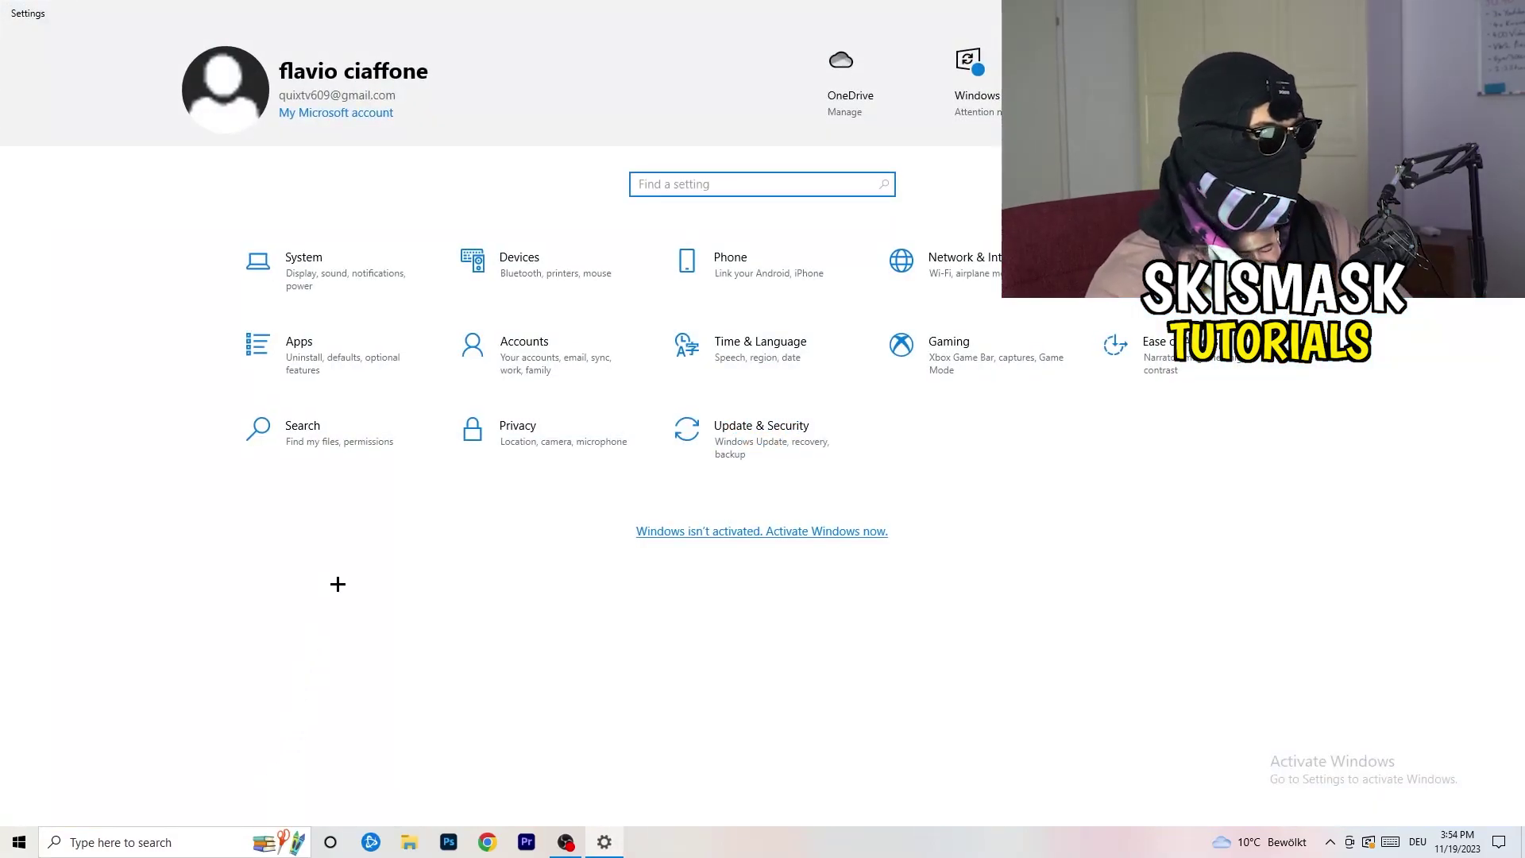
left_click(937, 356)
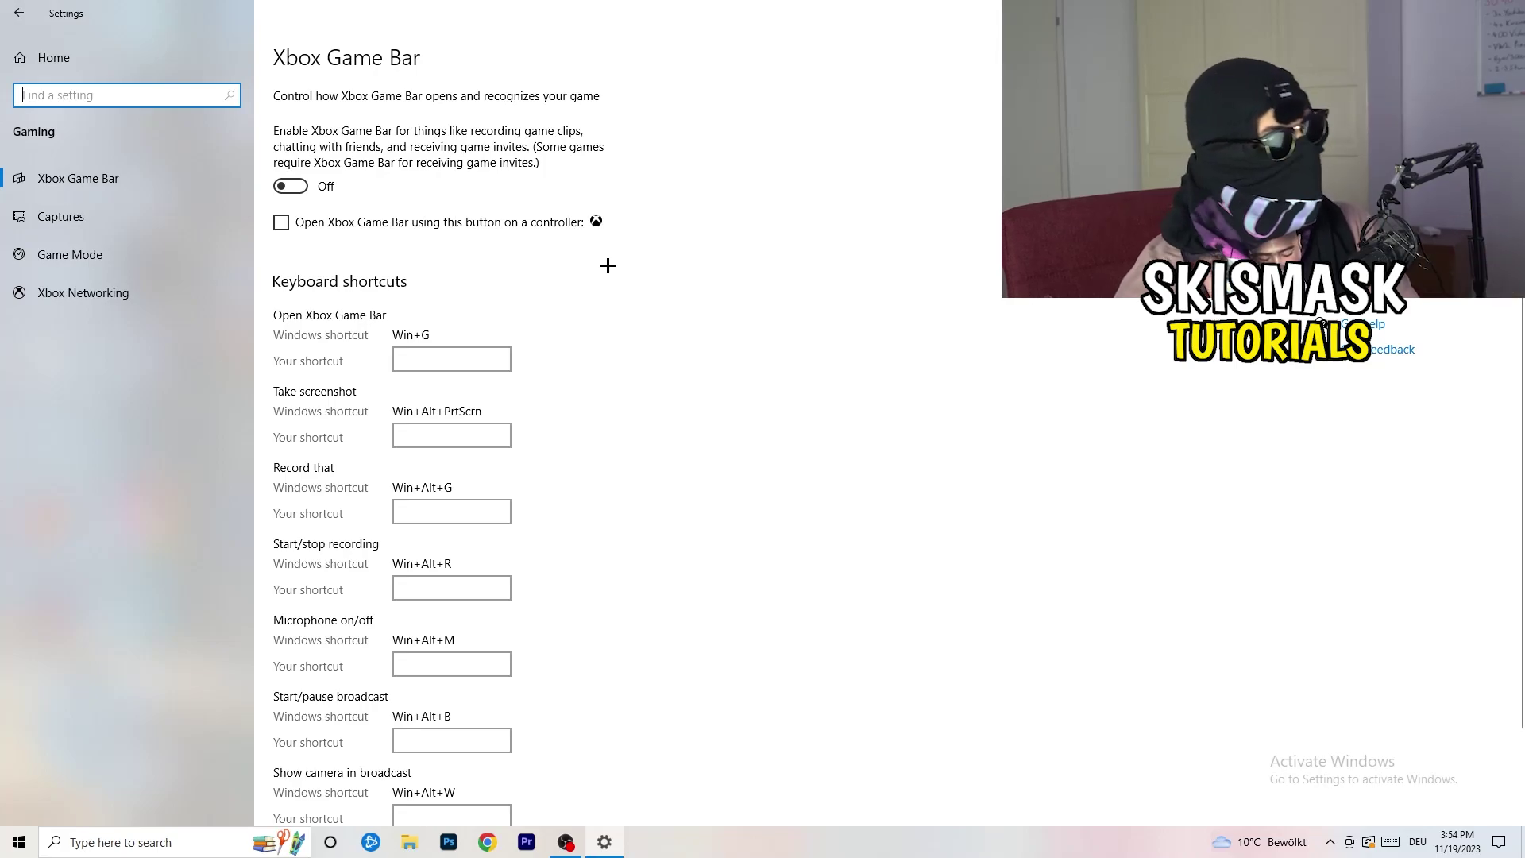
left_click(129, 212)
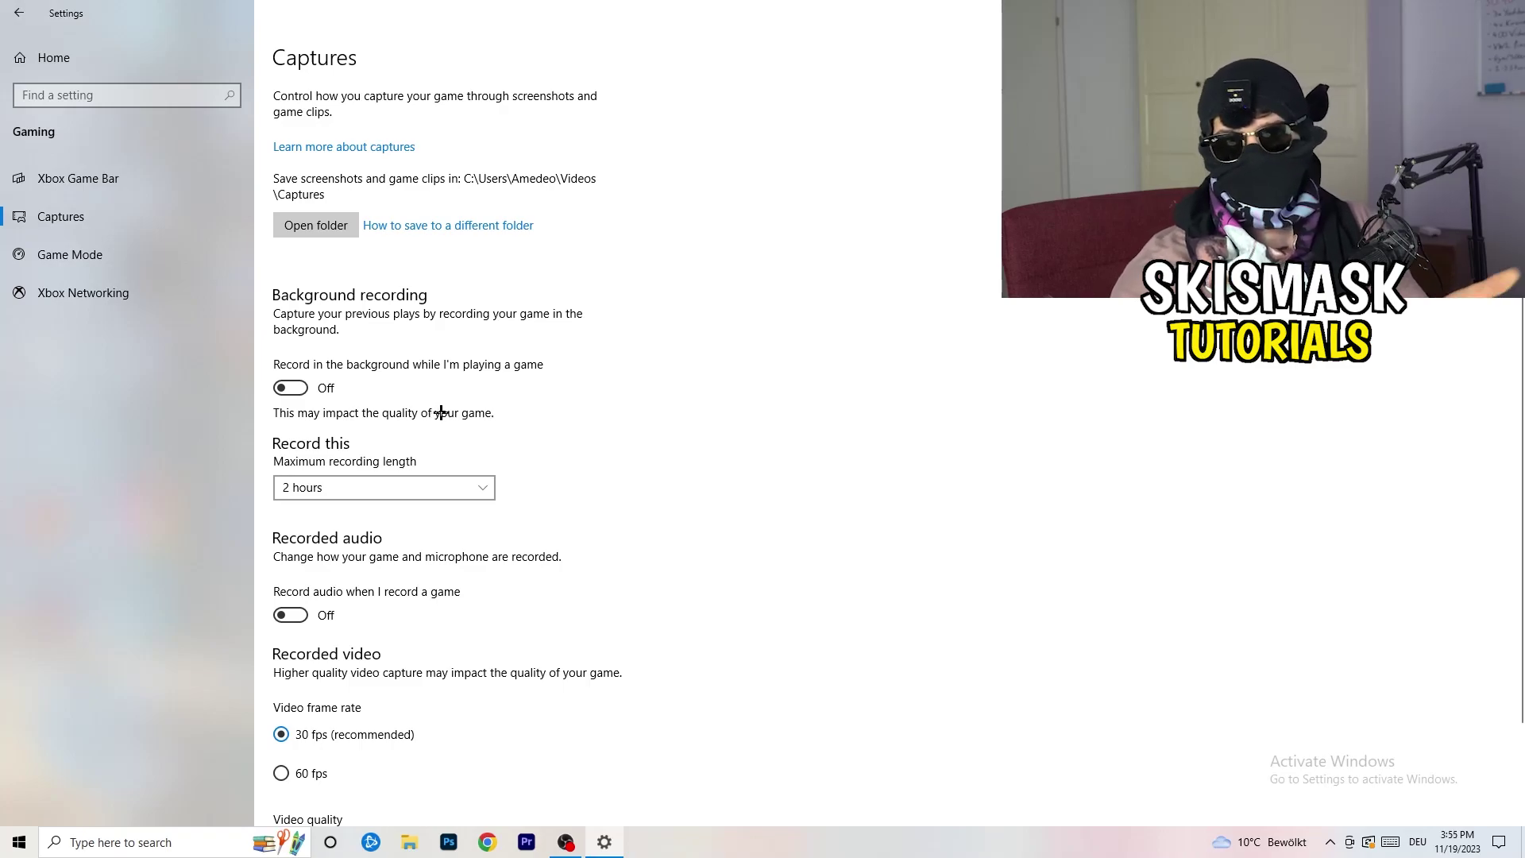
scroll(437, 414, "down", 3)
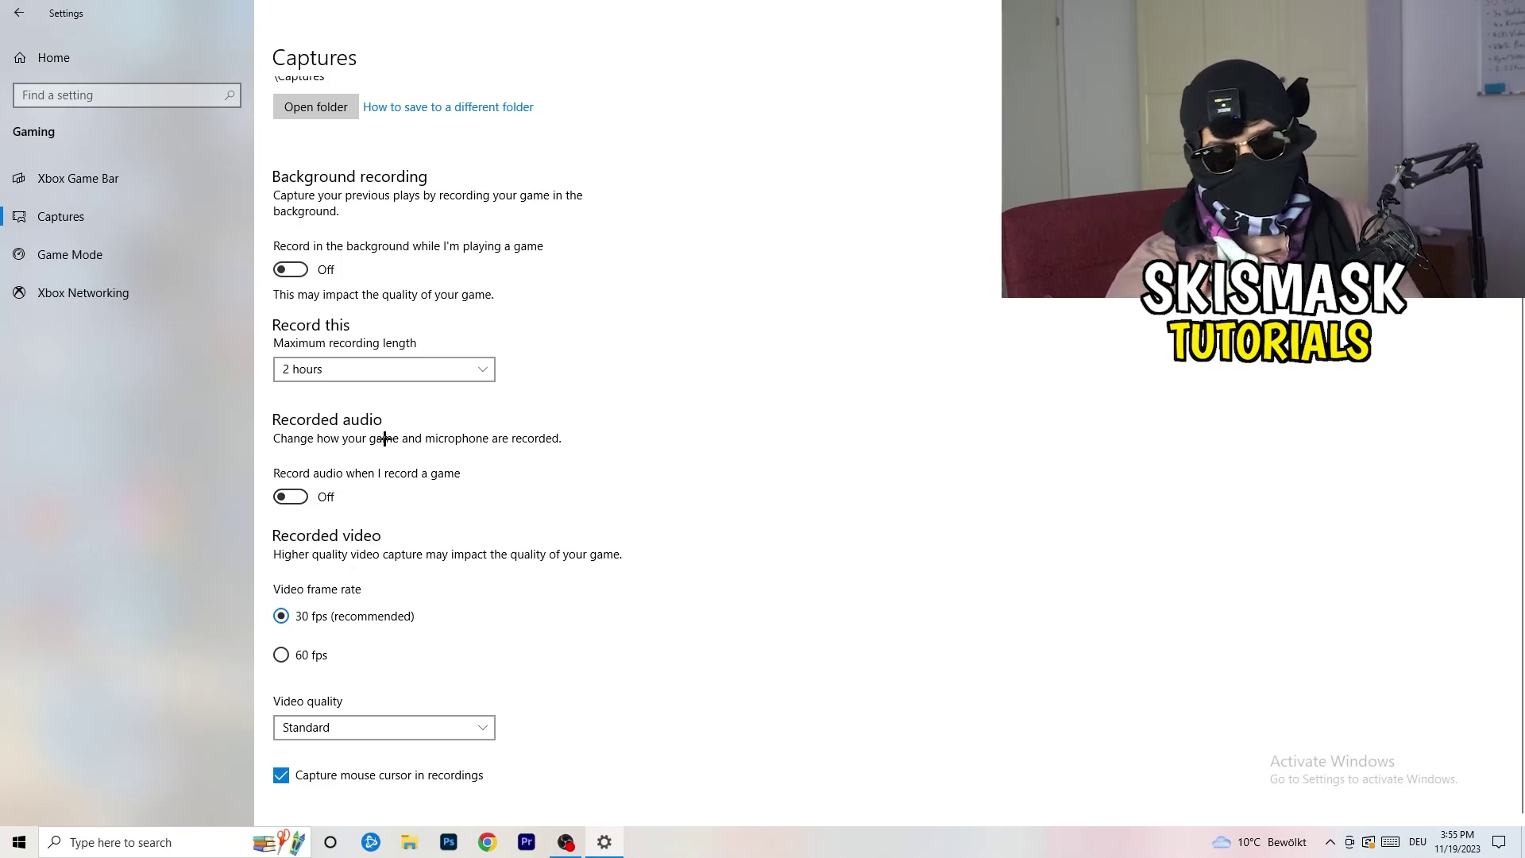
left_click(36, 254)
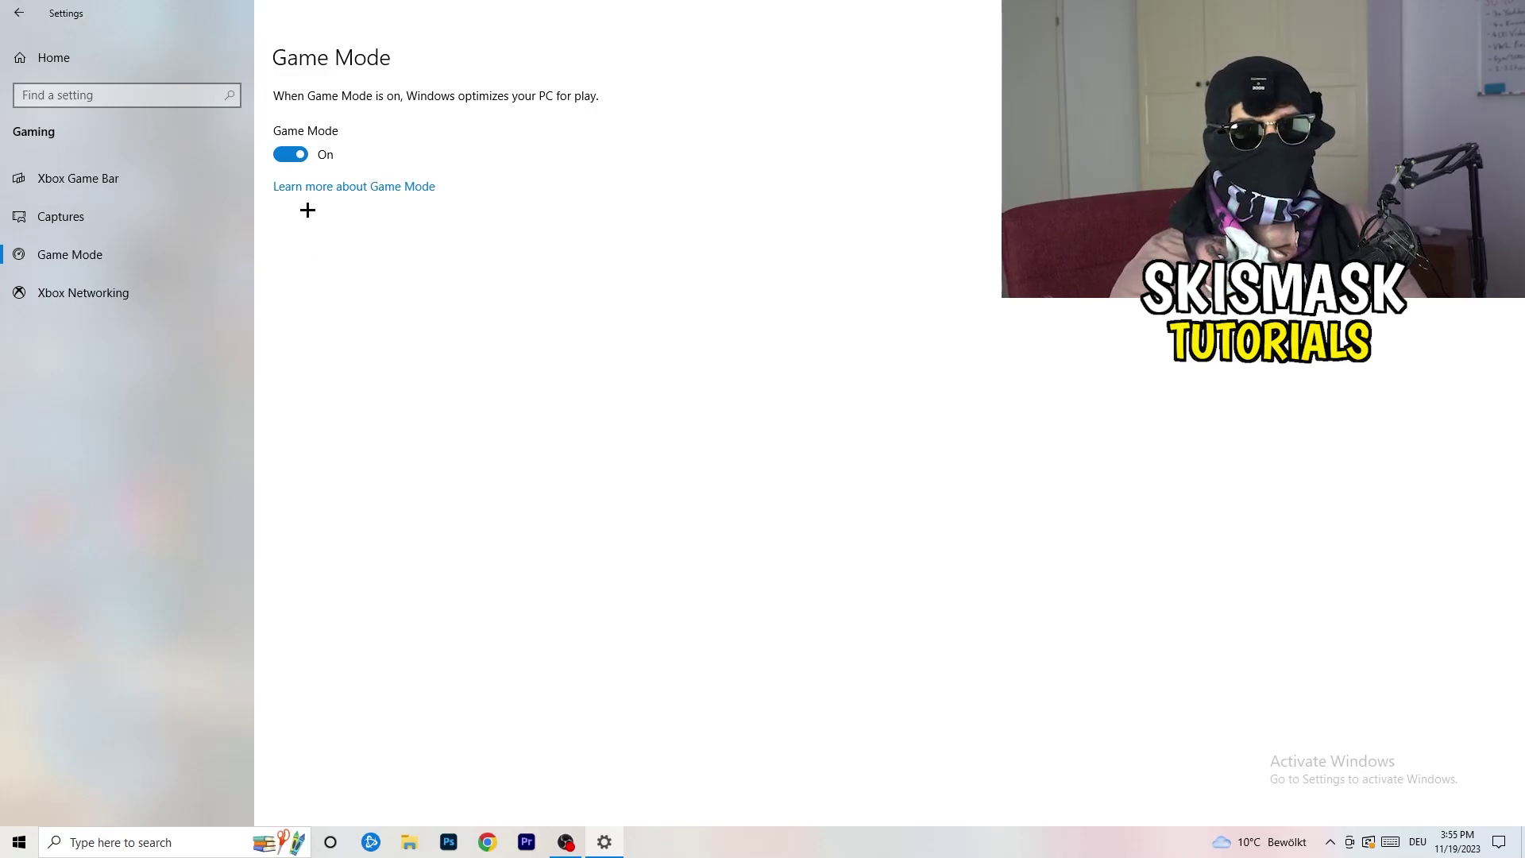
Return to the Windows Settings home page and open the Windows Update page under Update & Security
left_click(19, 12)
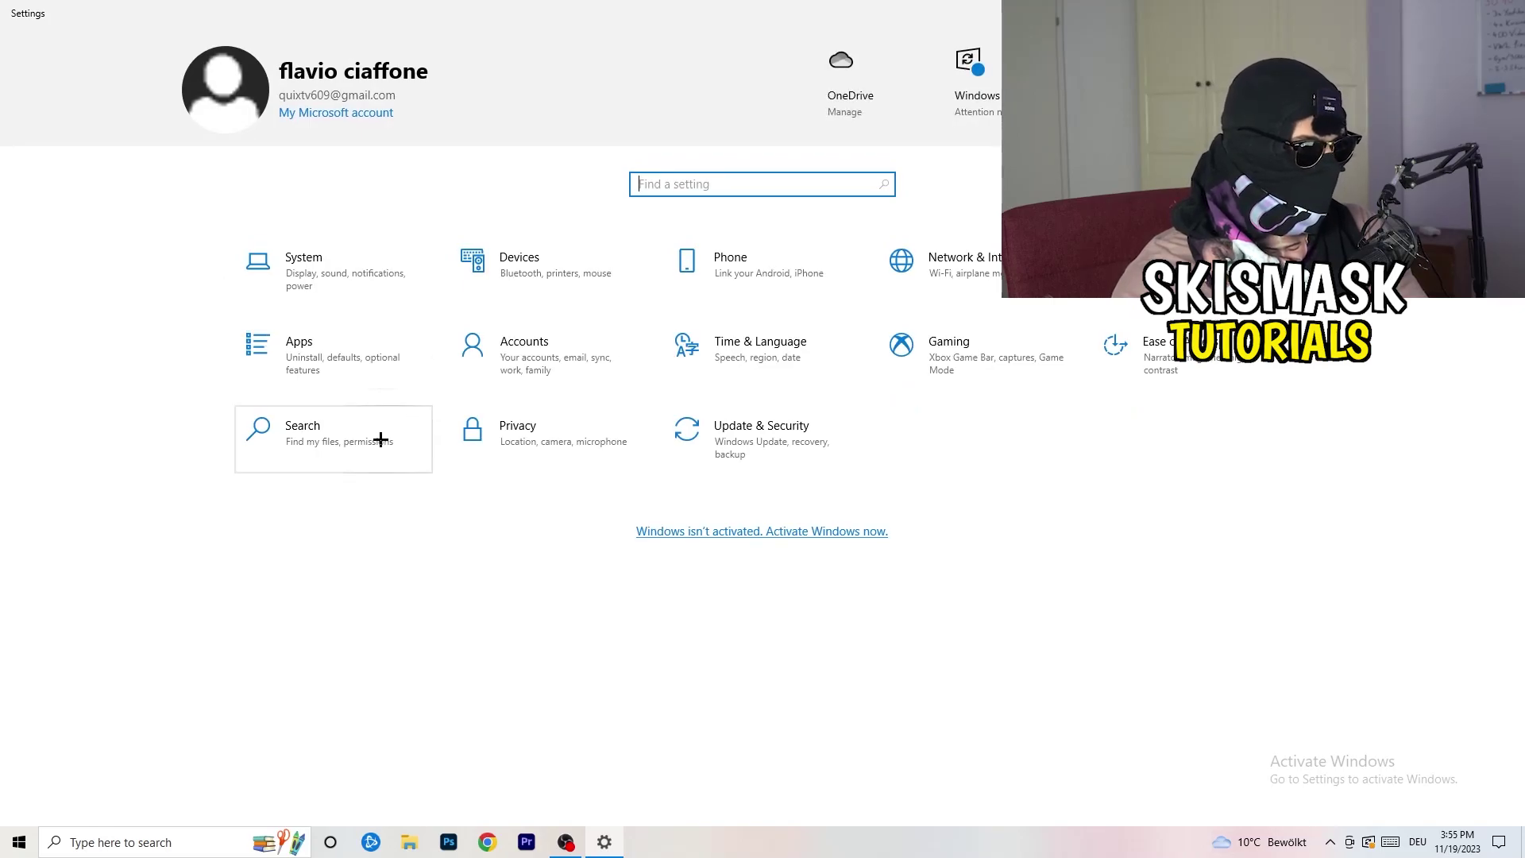
left_click(797, 459)
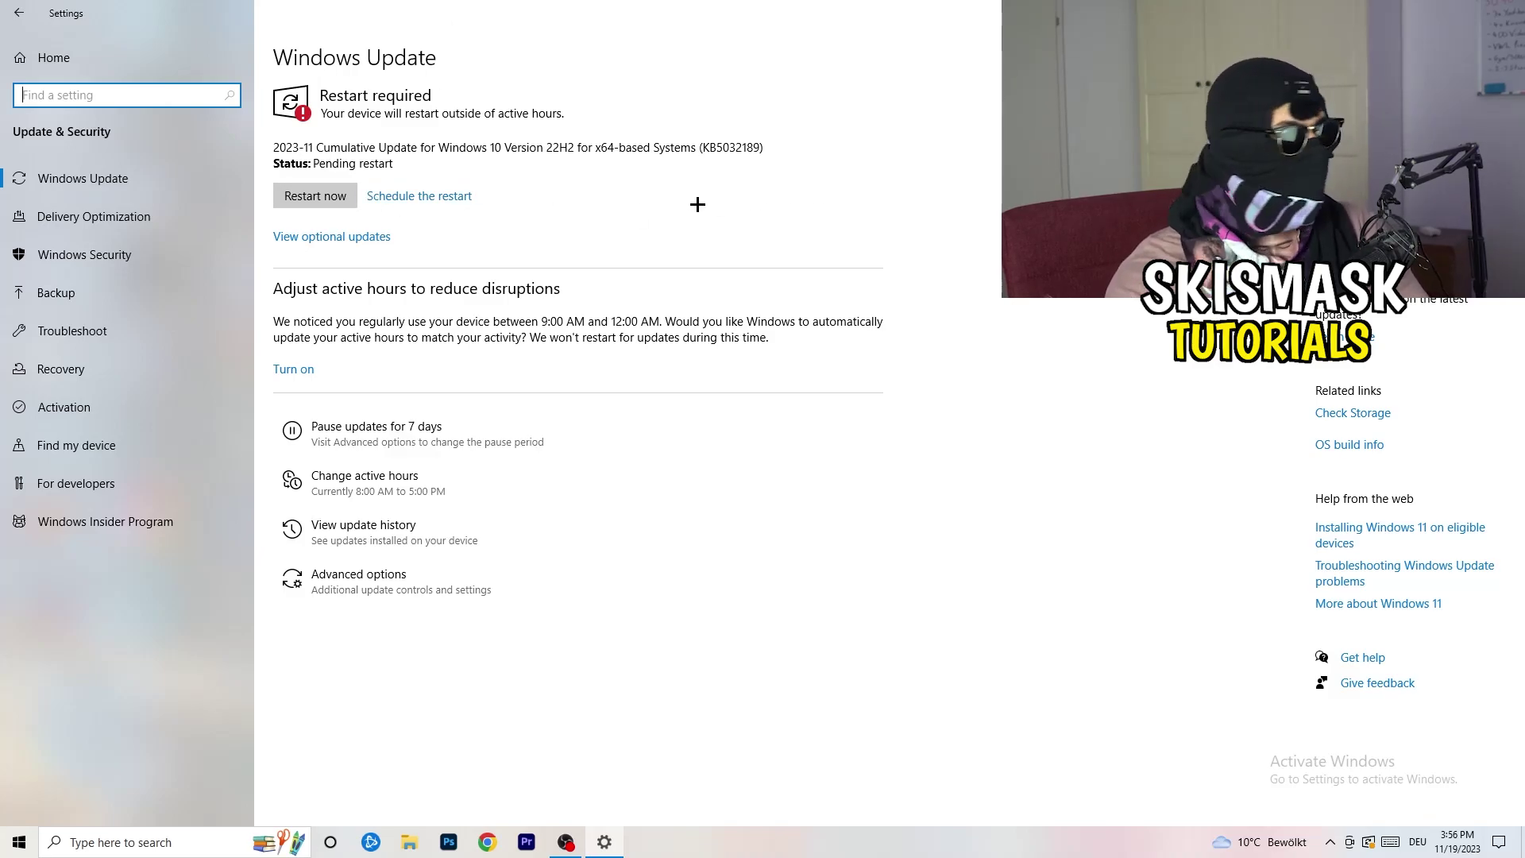
key("super+Down")
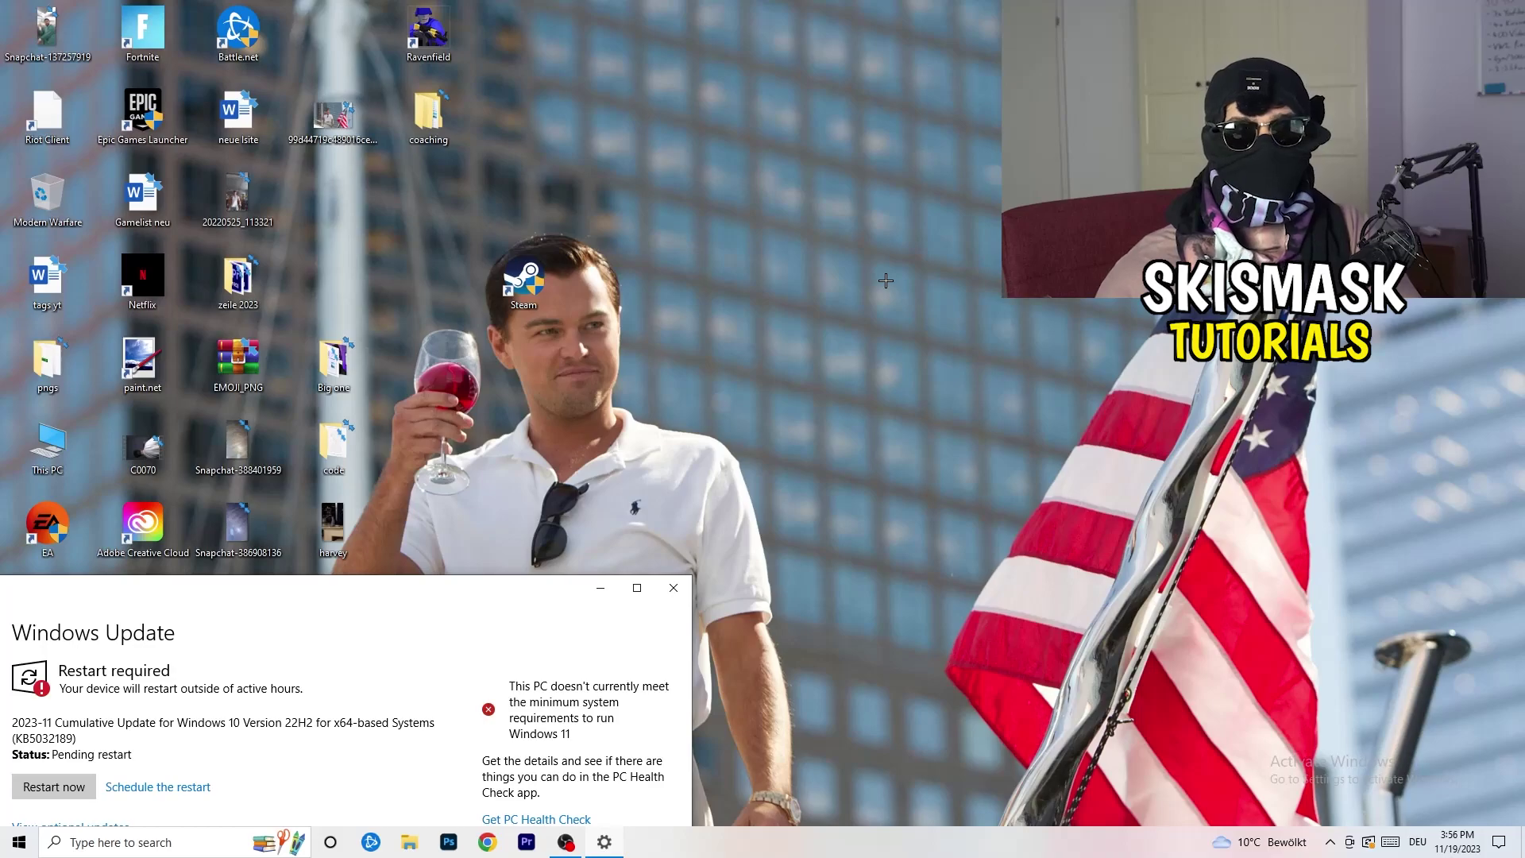
left_click(636, 588)
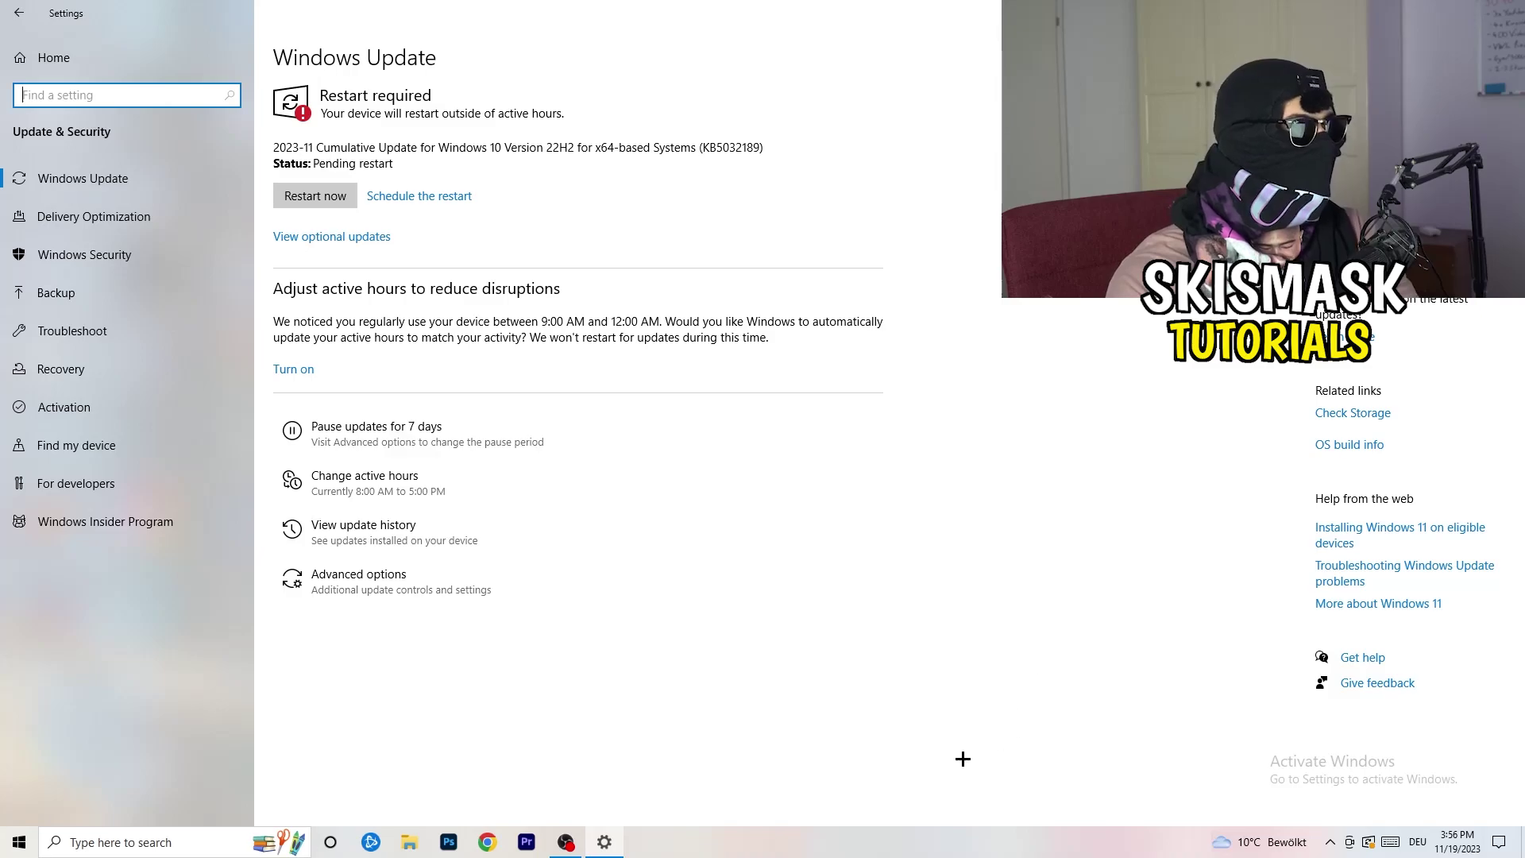
Return to the Settings home page, open the System display settings, and check the scale and display resolution options
left_click(39, 72)
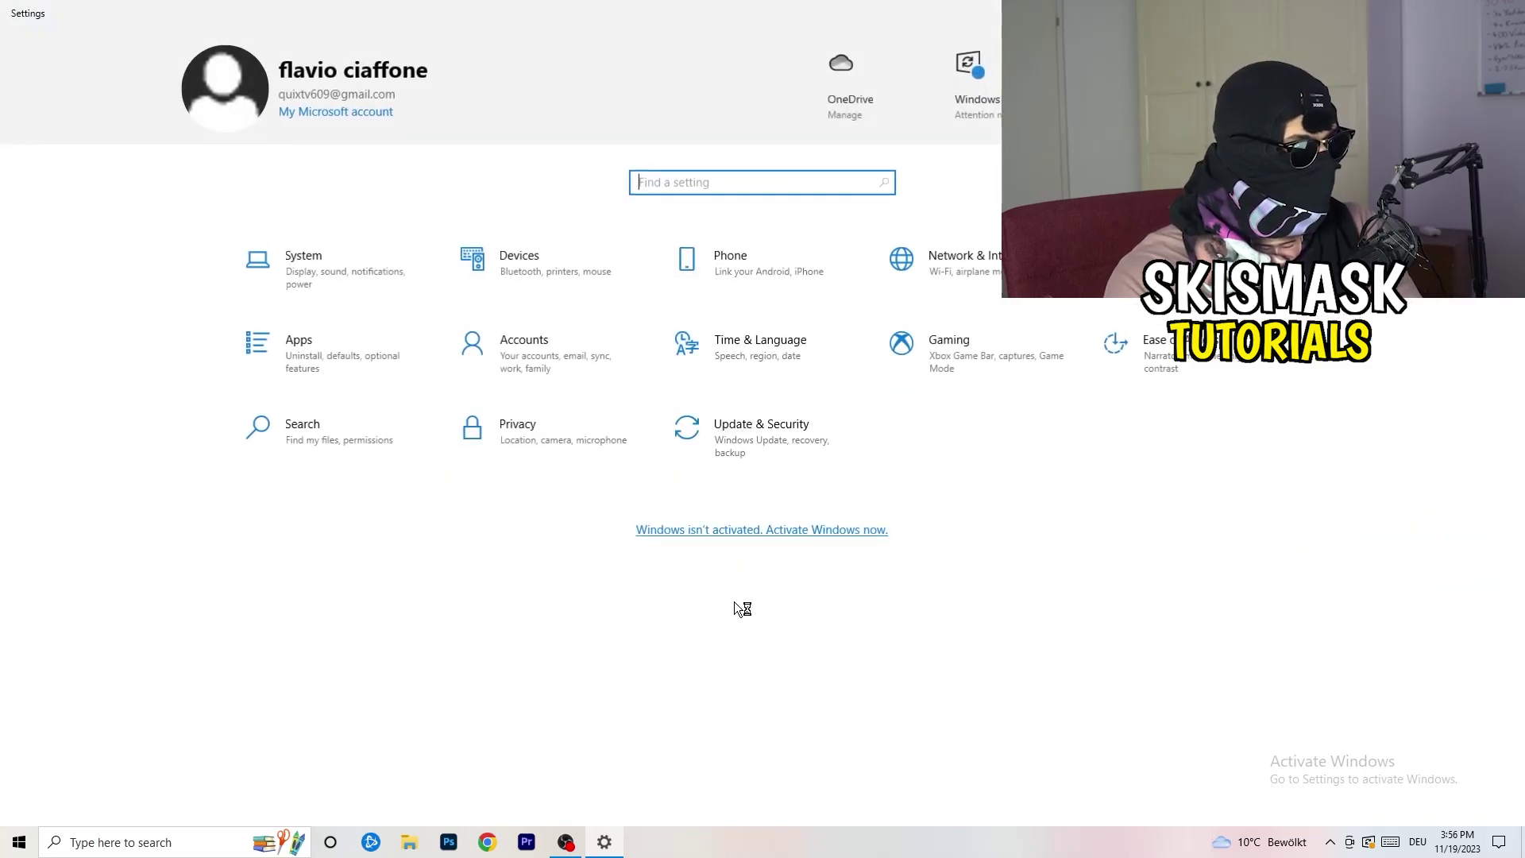
left_click(342, 270)
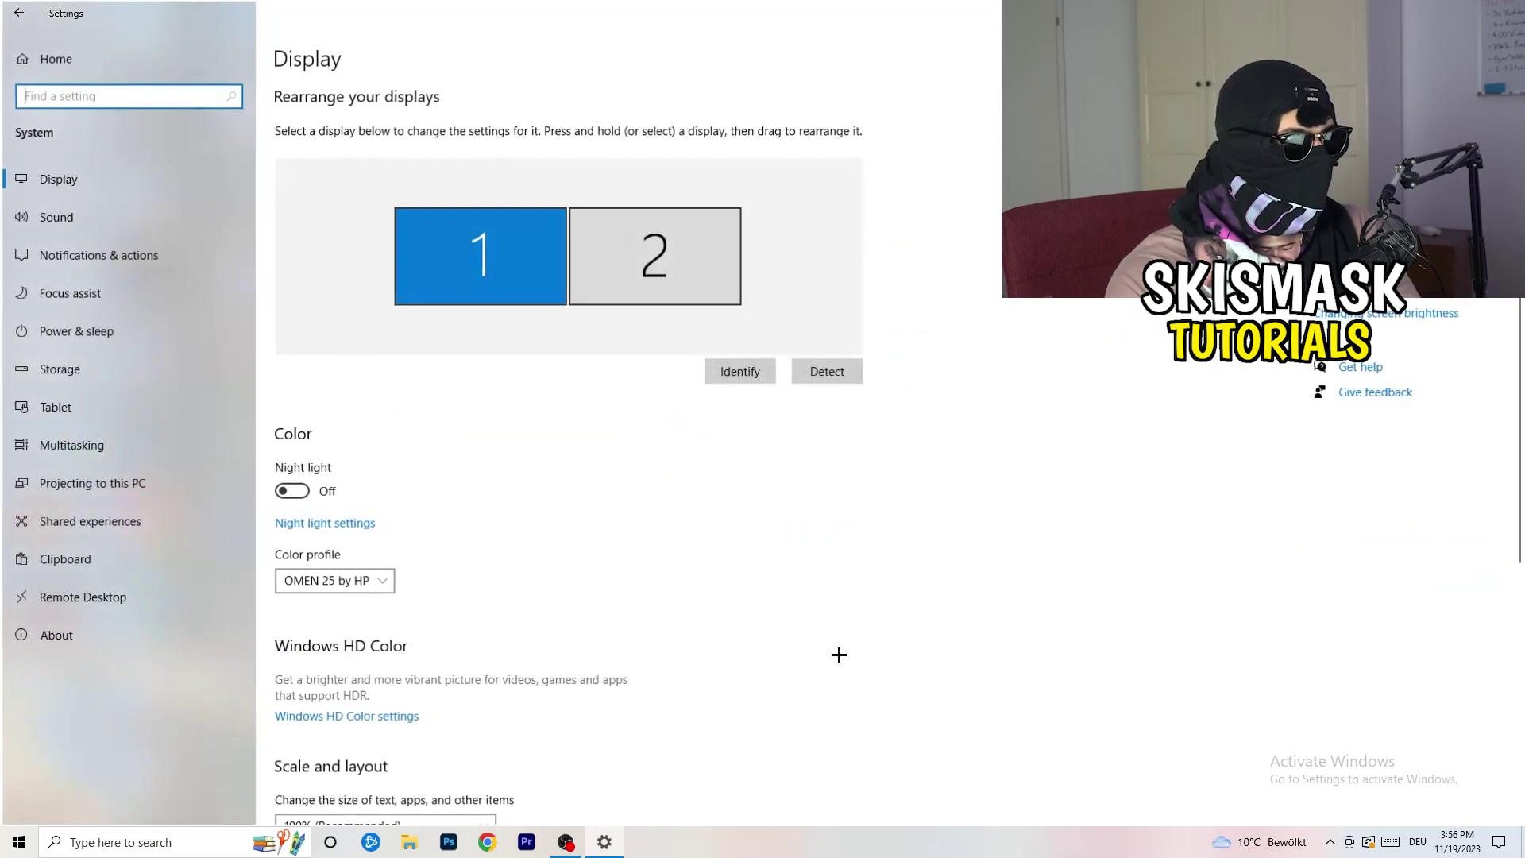
left_click(285, 61)
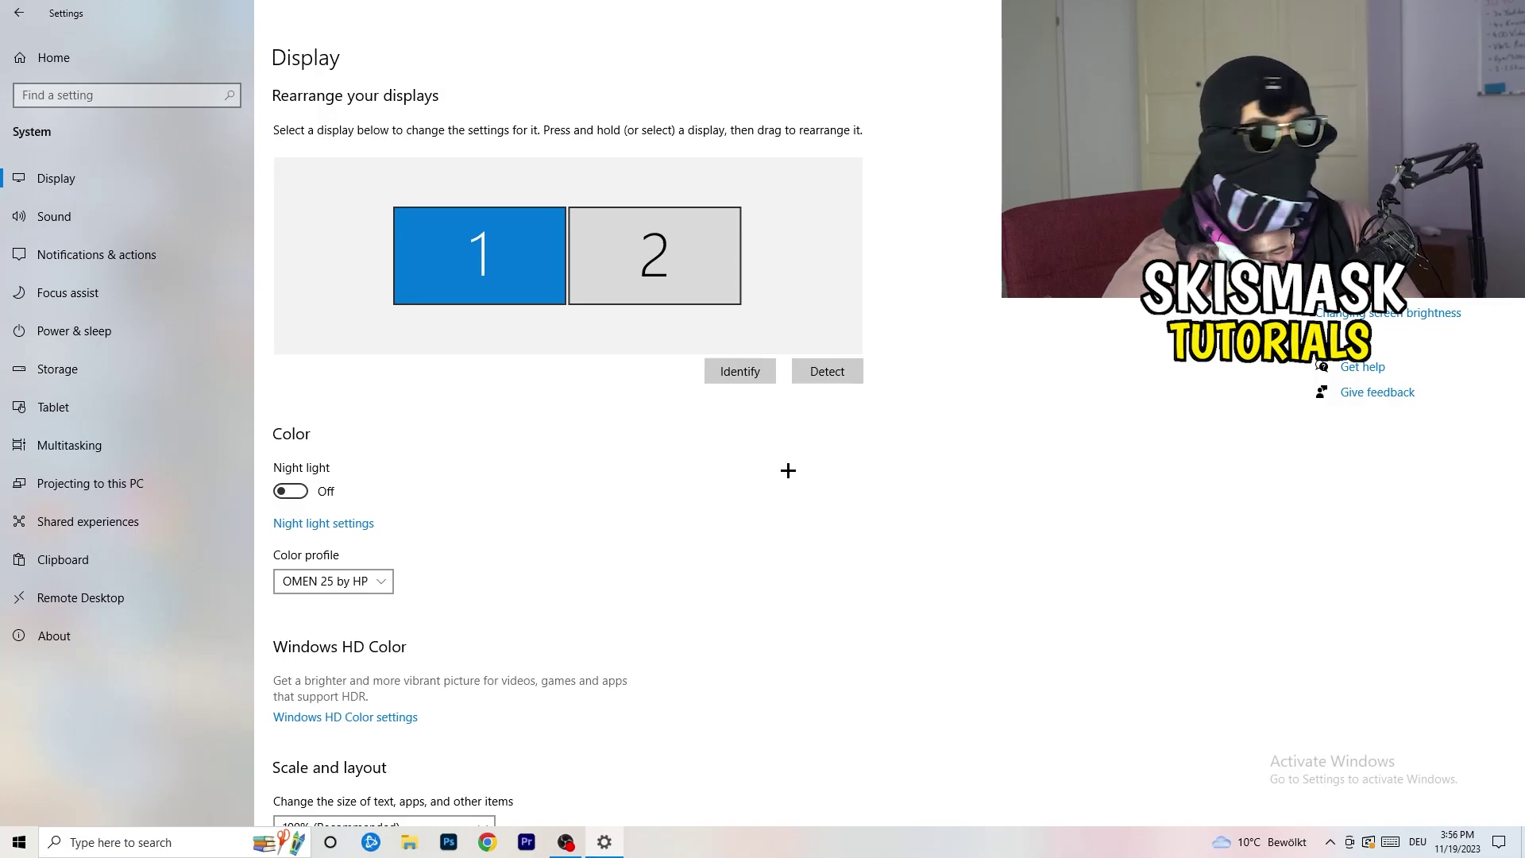
scroll(598, 398, "down", 5)
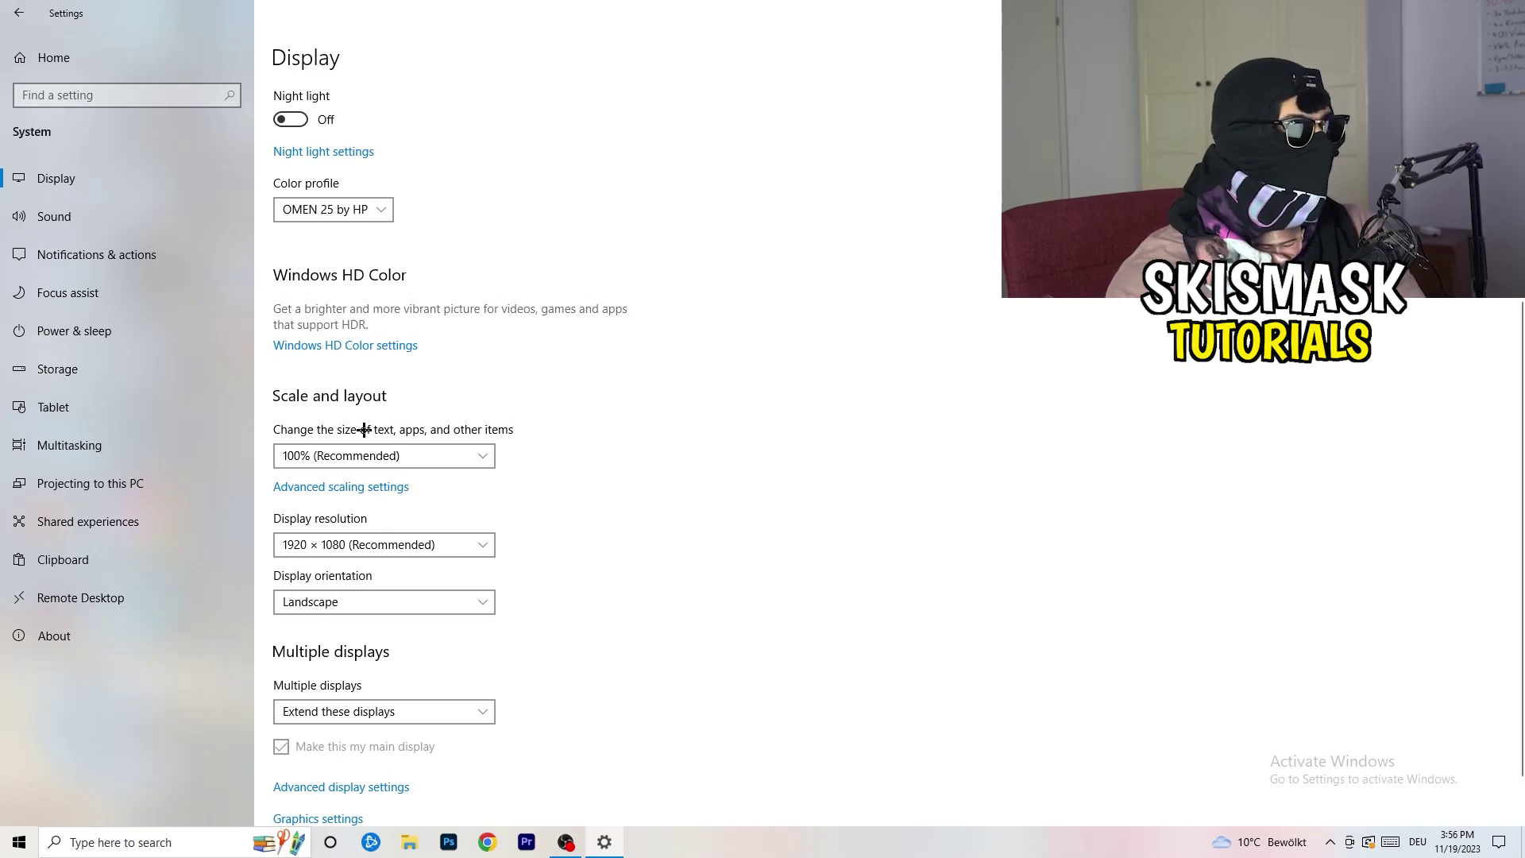
scroll(381, 429, "down", 1)
left_click(412, 487)
left_click(768, 439)
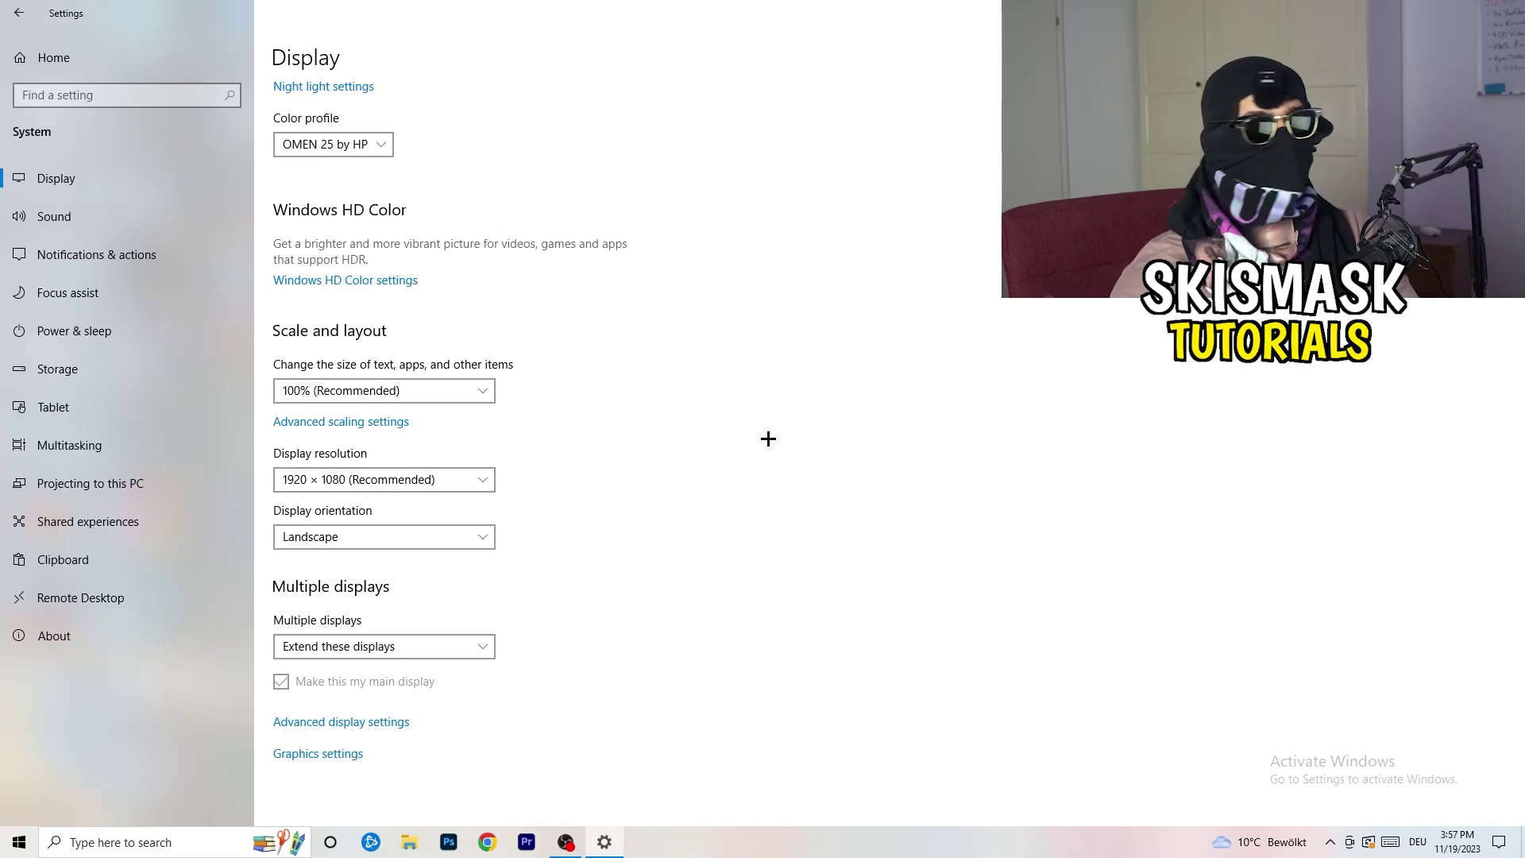
Open the additional power settings from Power & sleep, review the preferred and additional power plans, and close Power Options
left_click(101, 333)
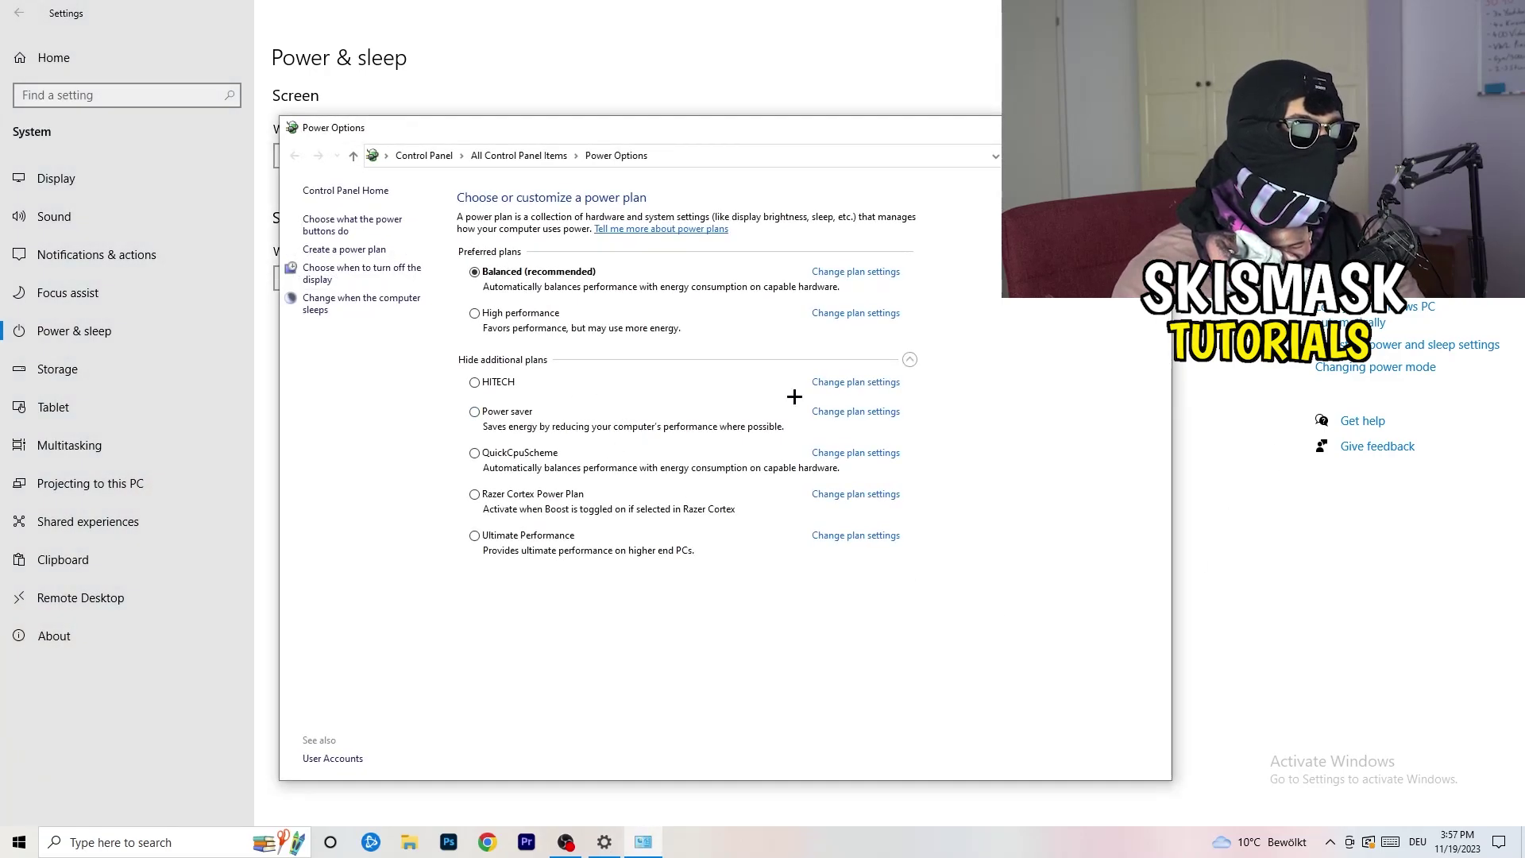
left_click(910, 360)
left_click(909, 360)
left_click(909, 359)
left_click(910, 359)
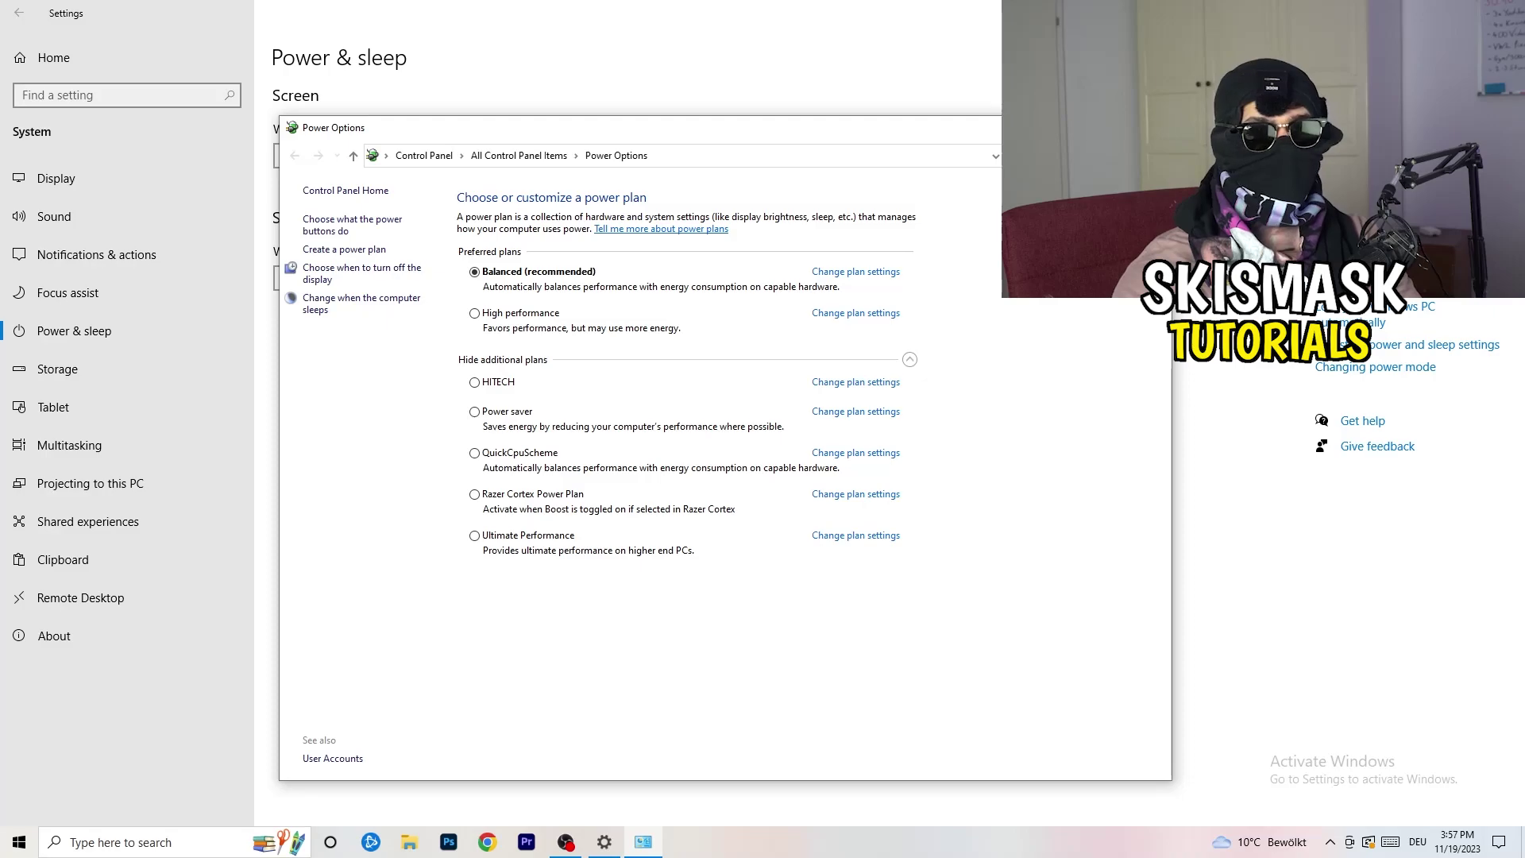
left_click(1154, 127)
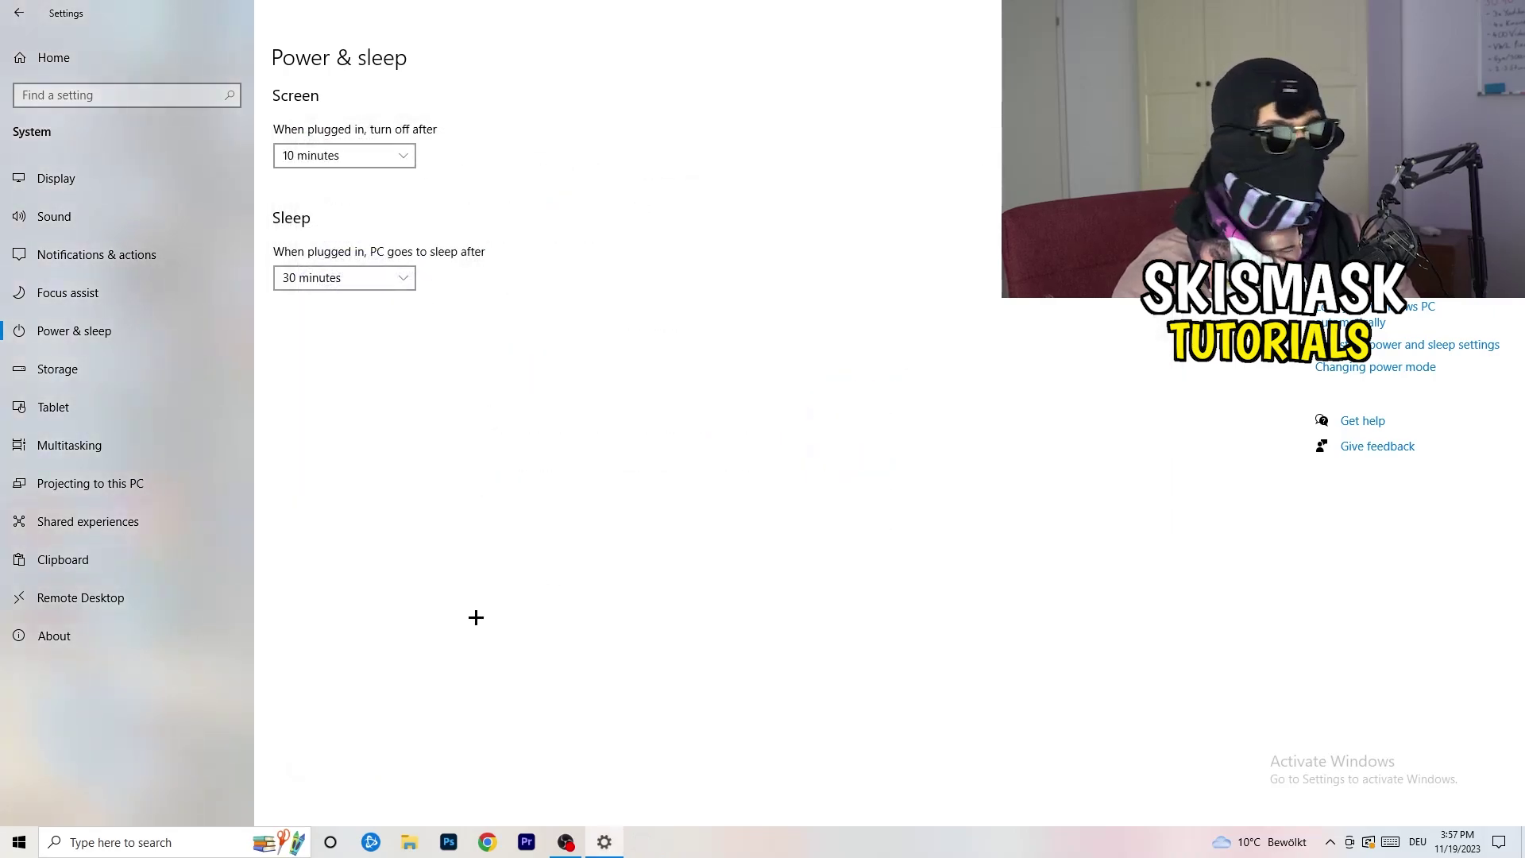
Open the Storage settings and go to the Storage Sense configuration page
left_click(93, 371)
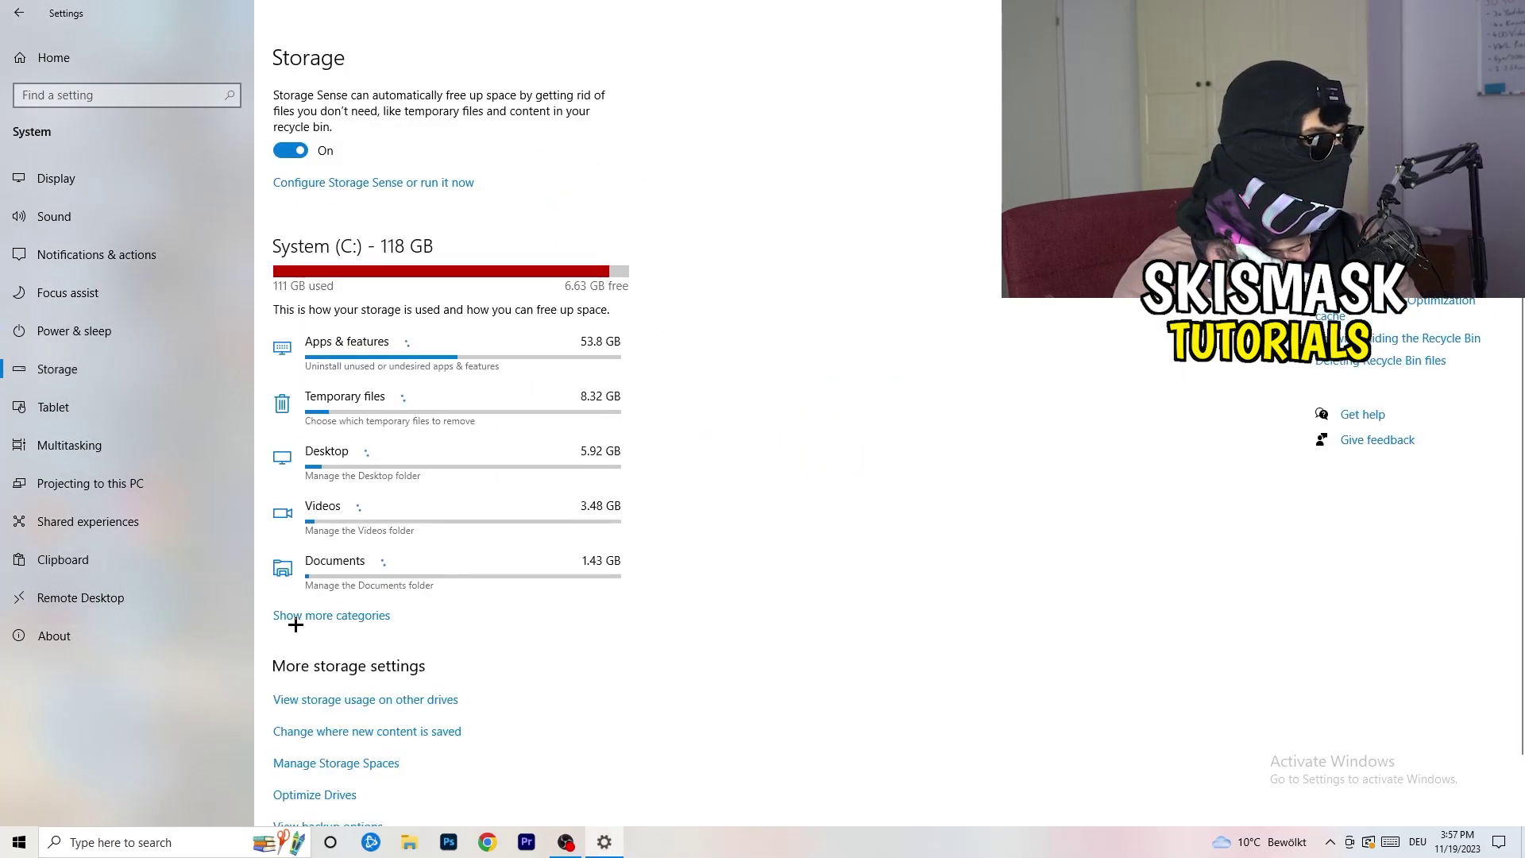
left_click(340, 184)
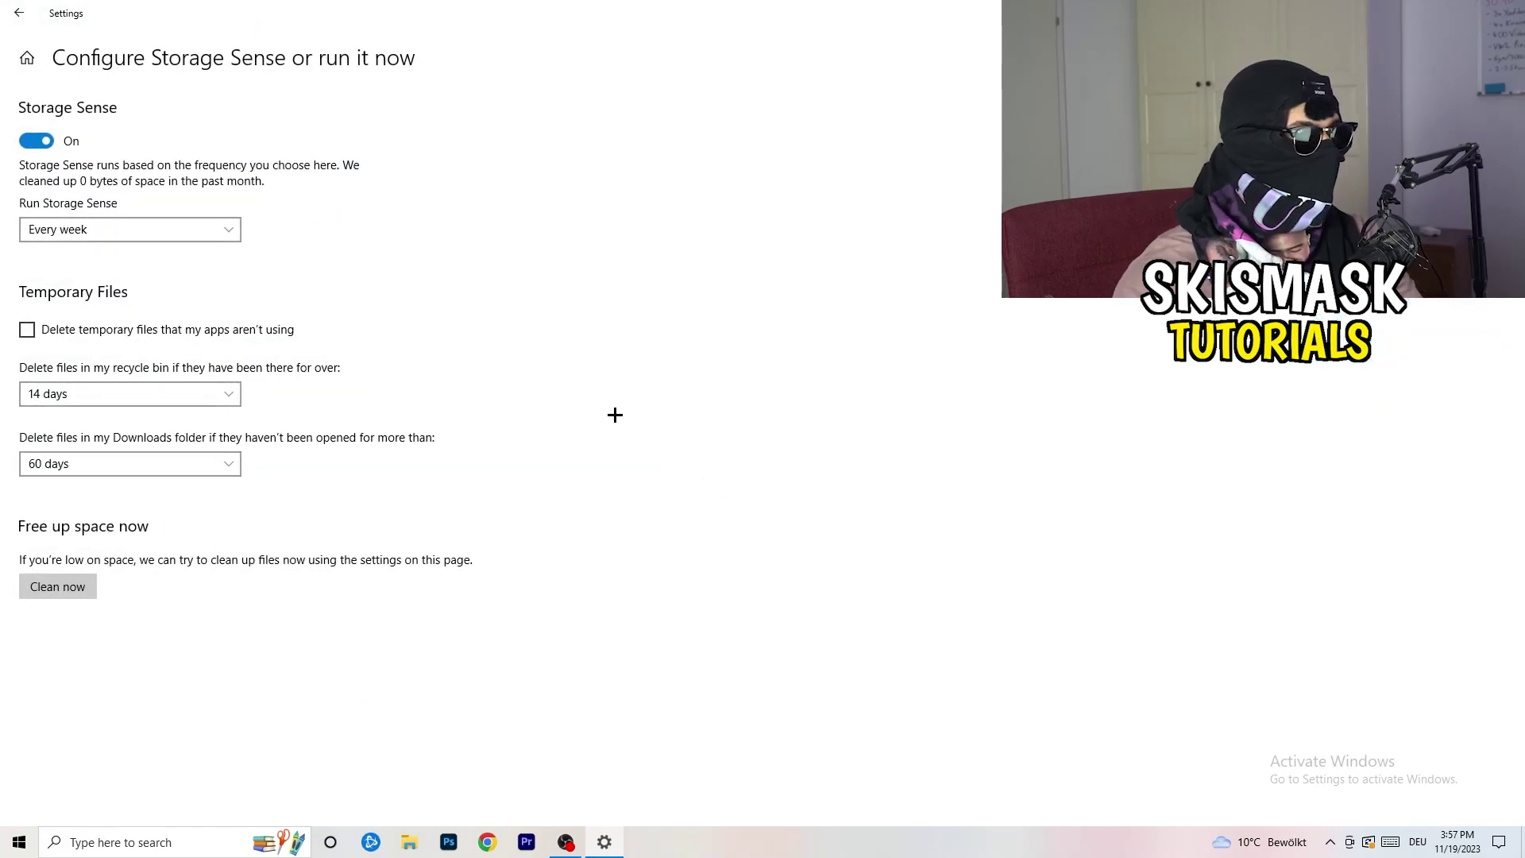